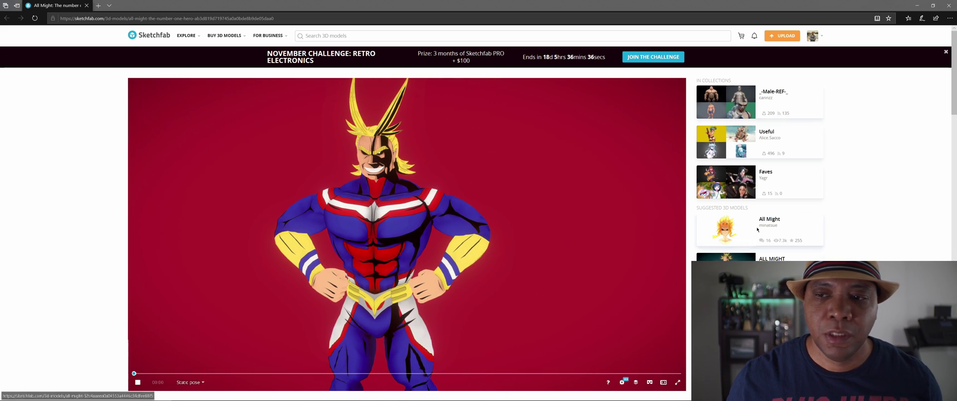
Step: Look over the All Might model page on Sketchfab, then minimize the browser to return to Cinema 4D
scroll(798, 234, "down", 2)
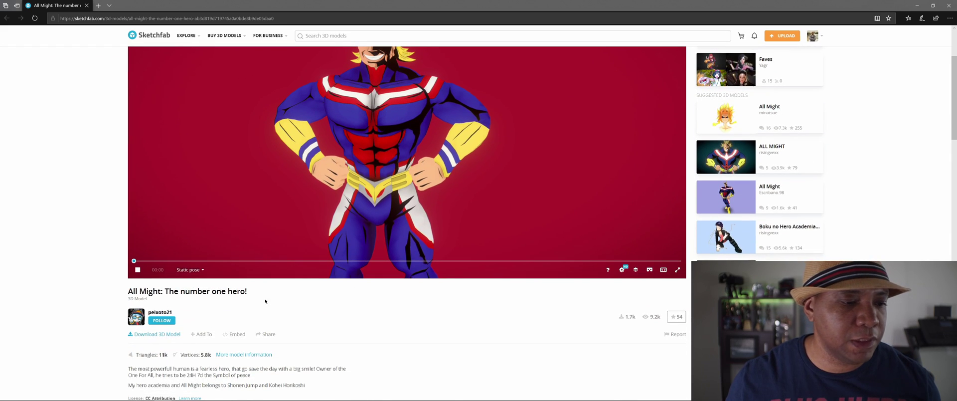
scroll(321, 326, "up", 2)
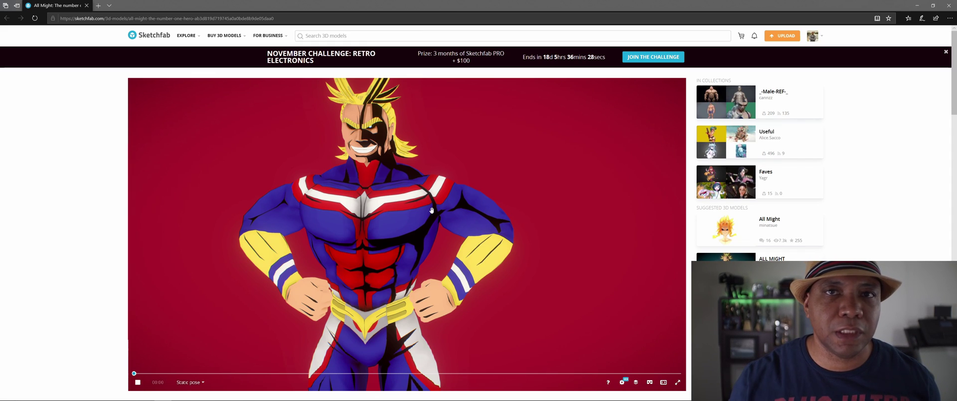
left_click(917, 5)
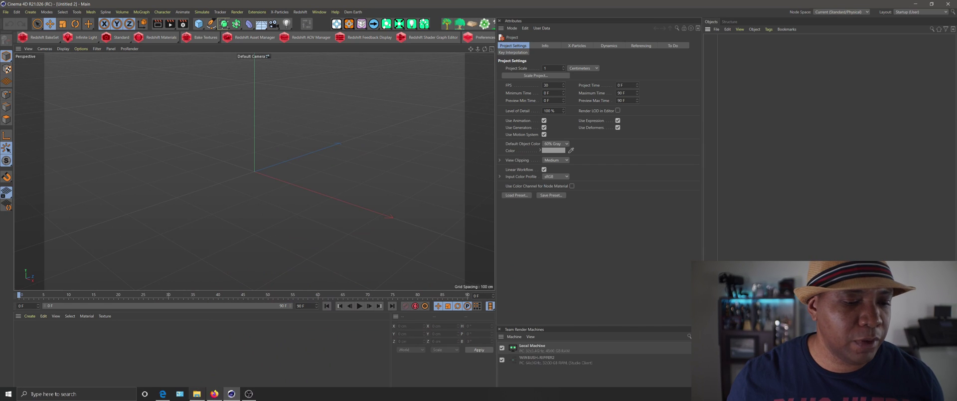
Step: Drag Almighty BNHA Sketchfab.fbx from all-might-the-number-one-hero > source into Cinema 4D's Objects panel
left_click(196, 398)
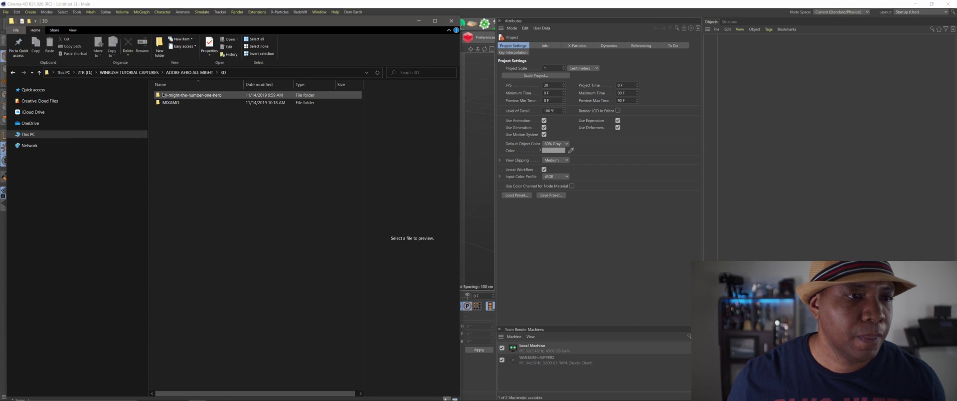
double_click(192, 95)
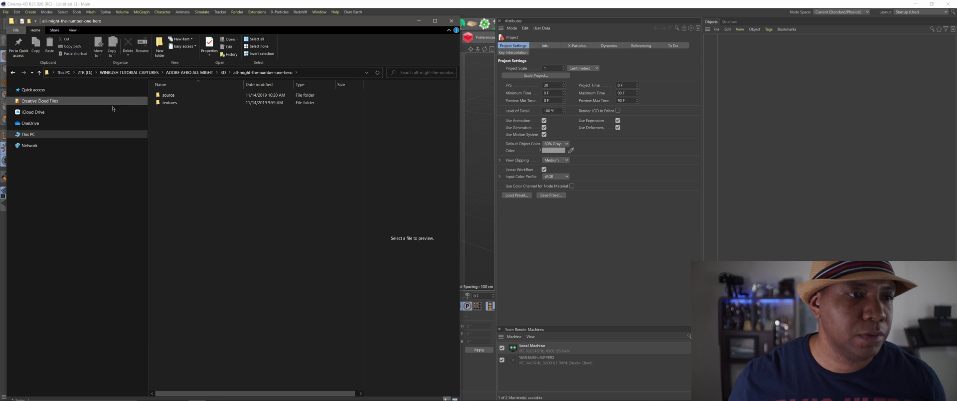
double_click(168, 95)
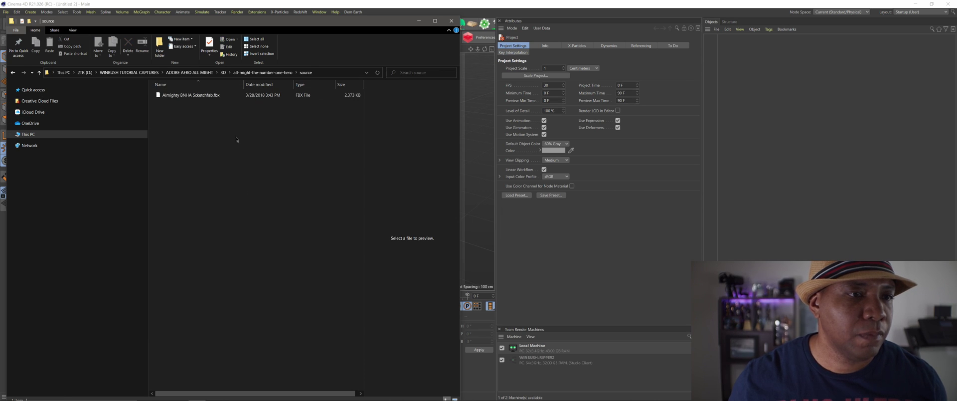
left_click(206, 99)
left_click_drag(207, 99, 741, 153)
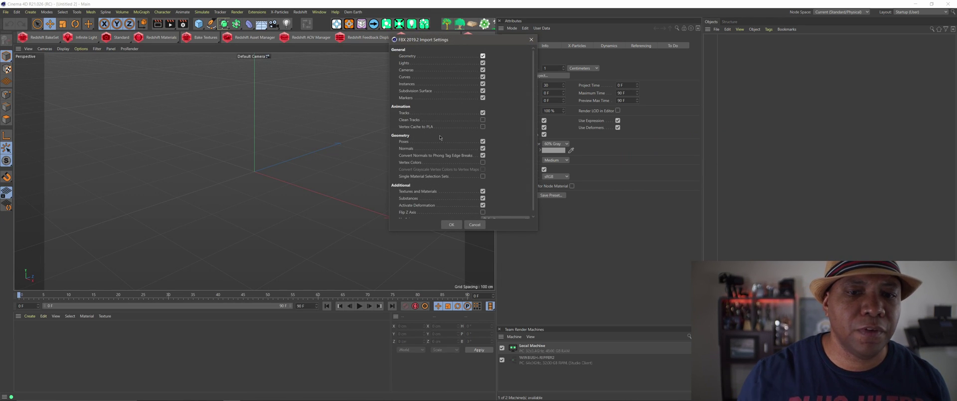
Step: Accept the FBX import settings and orbit the view to inspect the imported All Might figure
left_click(451, 225)
scroll(252, 170, "up", 10)
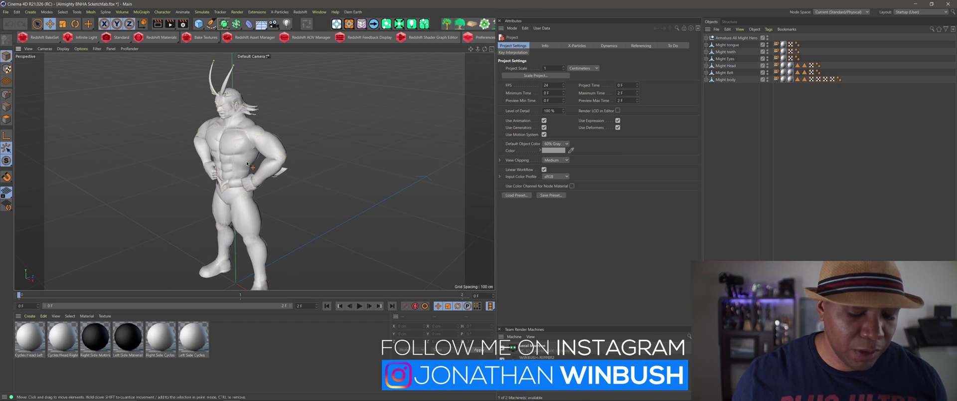
left_click_drag(258, 162, 313, 190, "alt")
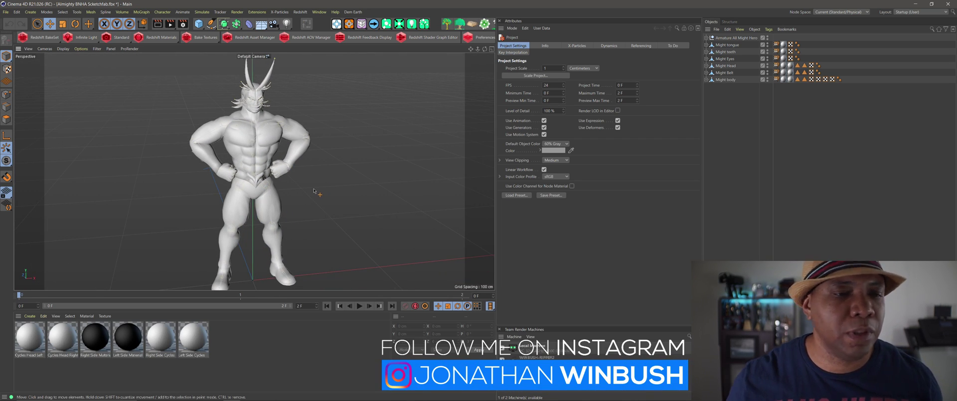
mouse_move(314, 190)
left_mouse_down("alt")
mouse_move(328, 190)
mouse_move(299, 191)
left_mouse_up("alt")
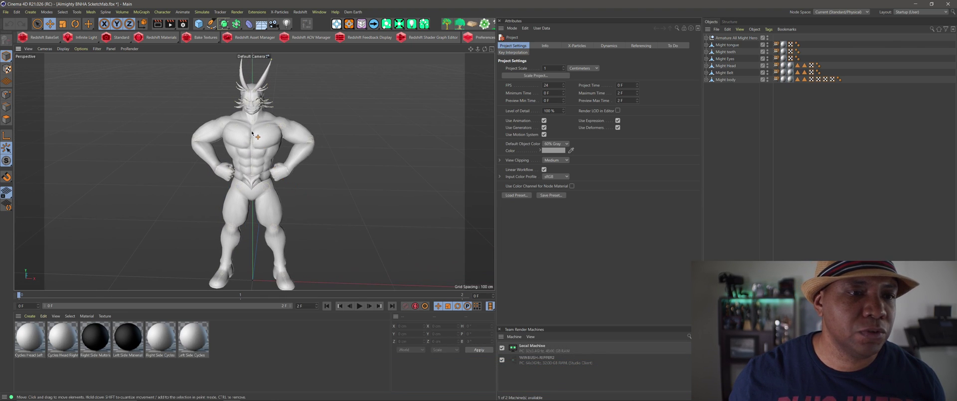
scroll(252, 133, "up", 5)
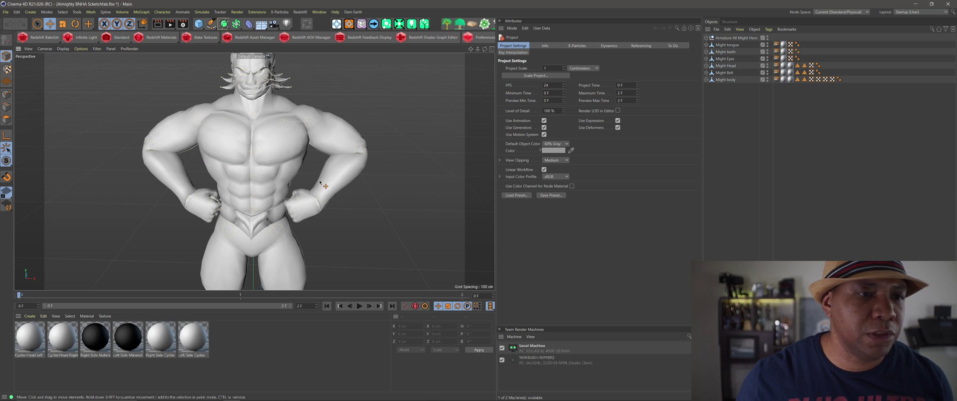
scroll(319, 182, "down", 5)
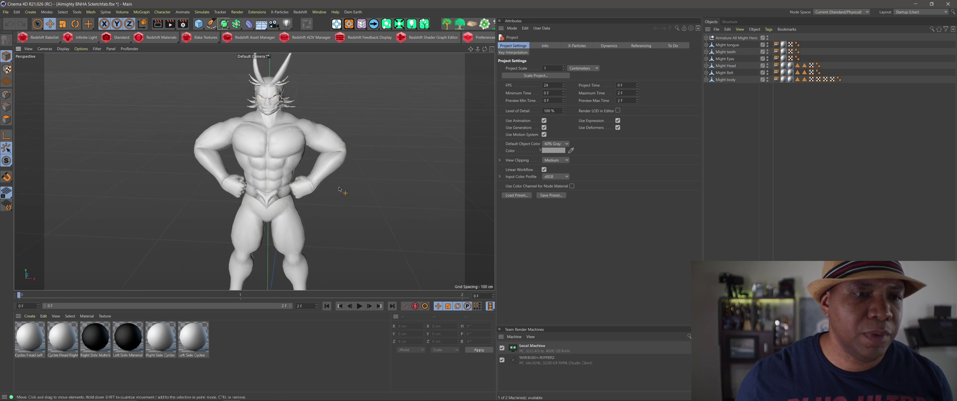
left_click_drag(338, 189, 361, 196, "alt")
Step: Delete the Armature All Might Hero null so the character meshes return to a T-pose
left_click(730, 38)
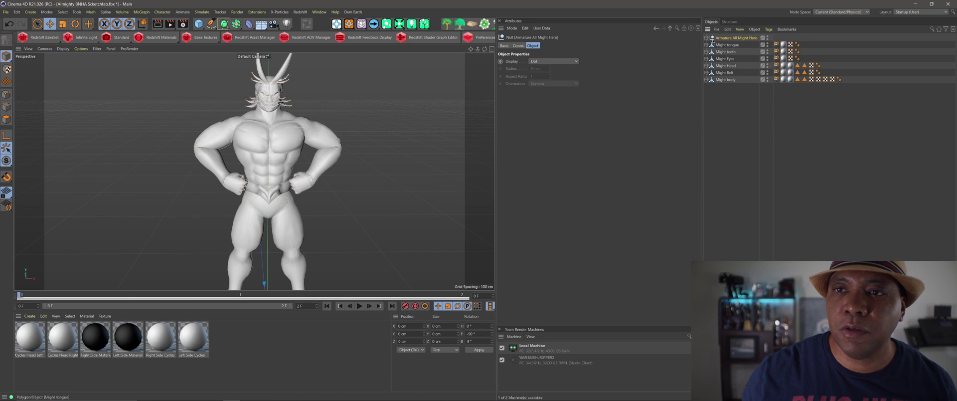
left_click(706, 38)
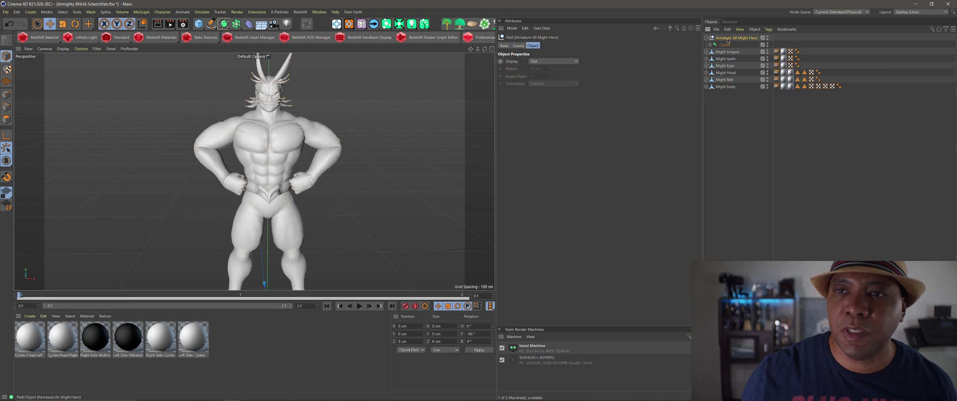
key("Delete")
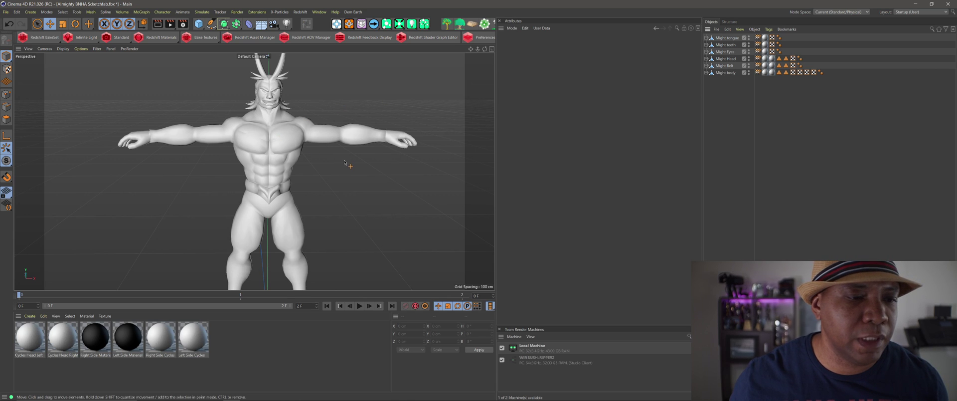
scroll(344, 162, "down", 3)
middle_click_drag(339, 158, 299, 148, "alt")
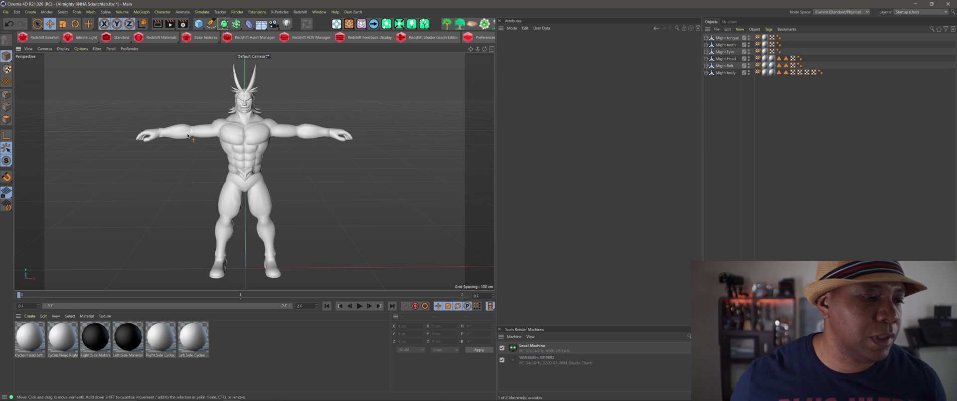
Step: Open the model's textures folder in File Explorer and move the window aside
mouse_move(227, 399)
left_click(197, 393)
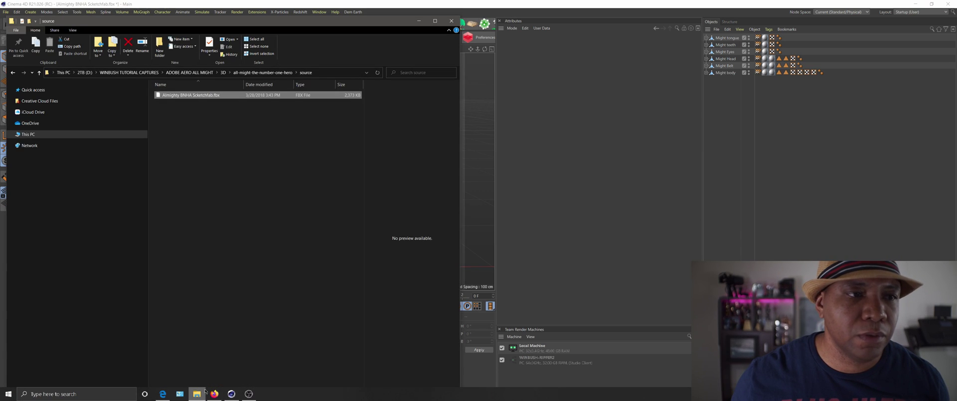
left_click(256, 73)
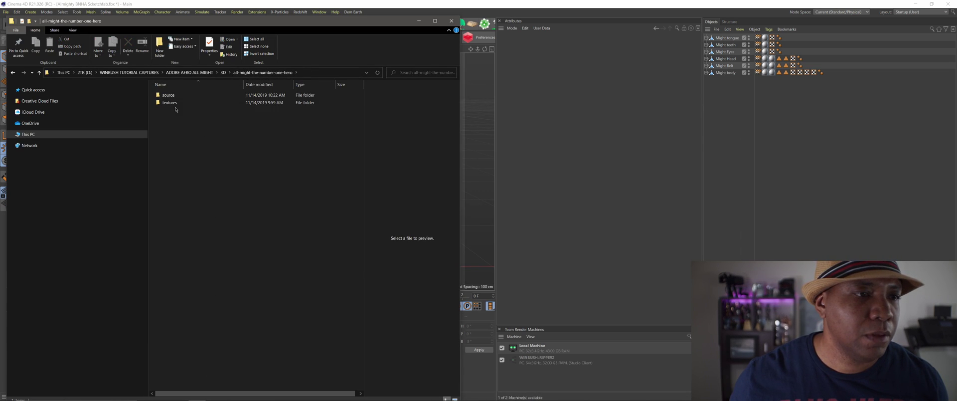
double_click(174, 103)
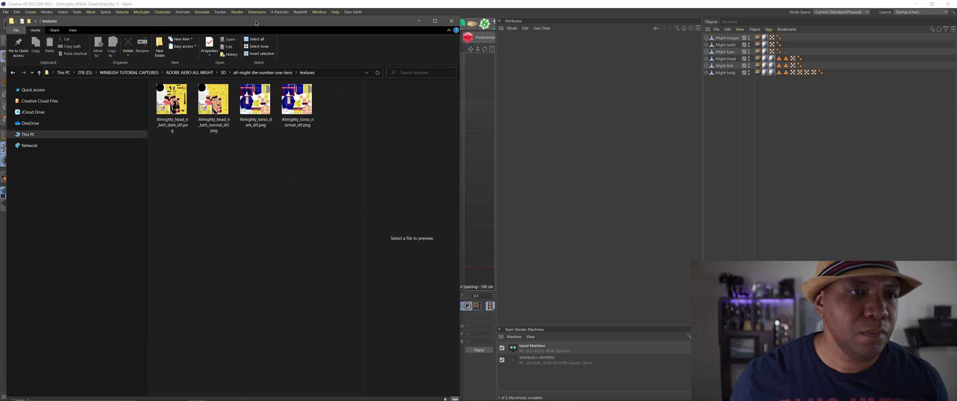
left_click_drag(255, 22, 578, 18)
Step: Preview the head_n_belt dark and Almighty_head_n_belt_normal_dif.png textures in Photos
double_click(496, 94)
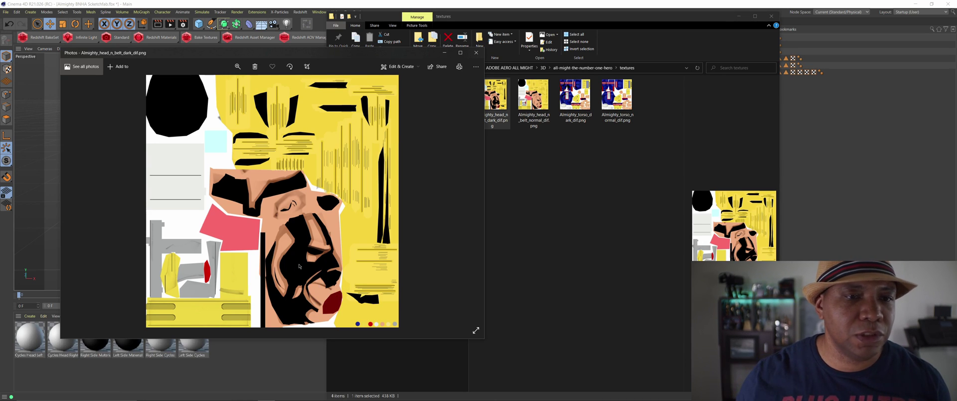
left_click(529, 110)
double_click(528, 111)
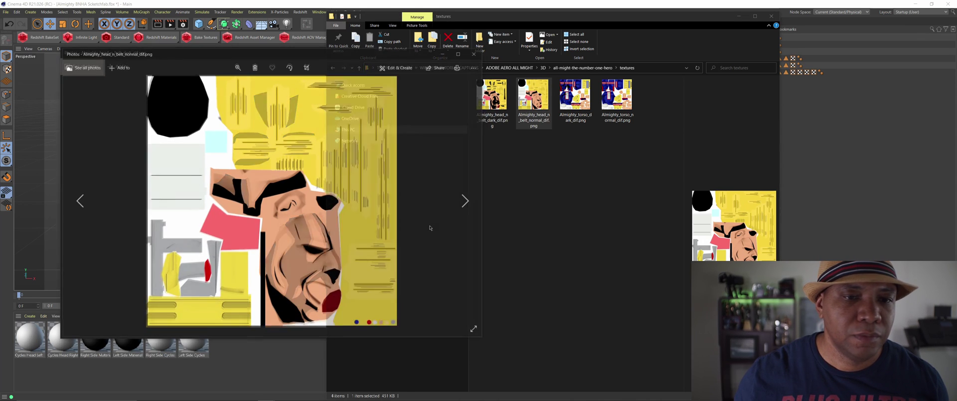
left_click(475, 53)
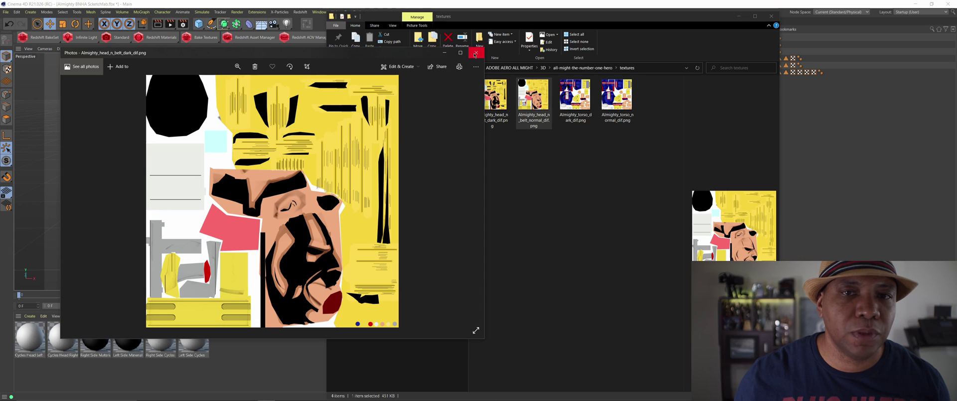
Step: Turn off Reflectance on Cycles Head Left and load the head_n_belt normal_dif texture without copying it
left_click(476, 53)
left_click(35, 337)
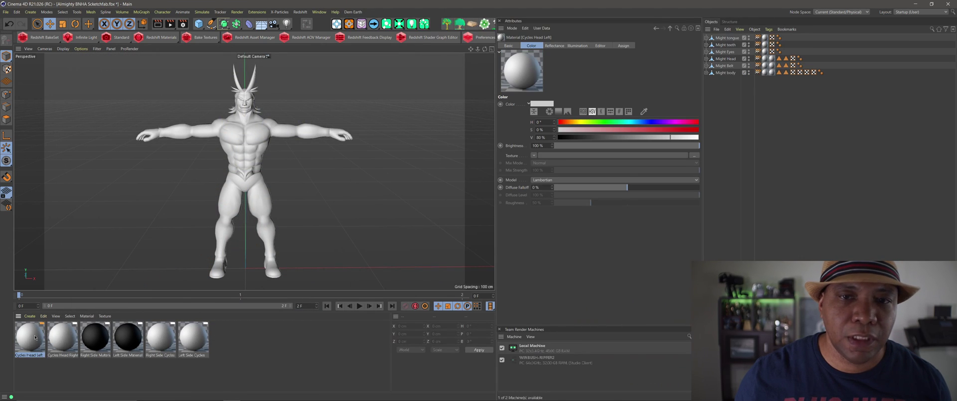
double_click(39, 342)
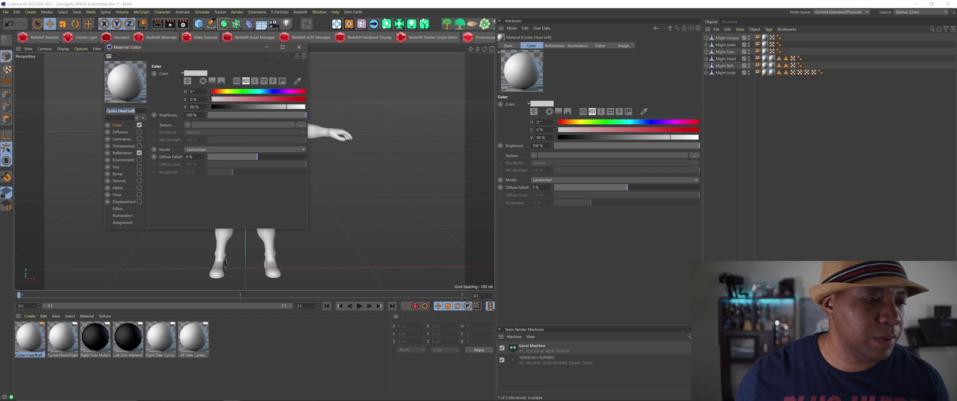
left_click(140, 153)
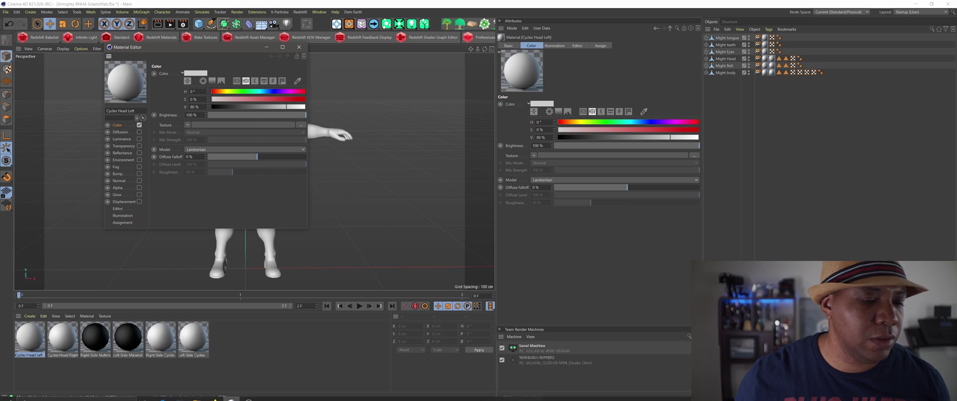
left_click(197, 395)
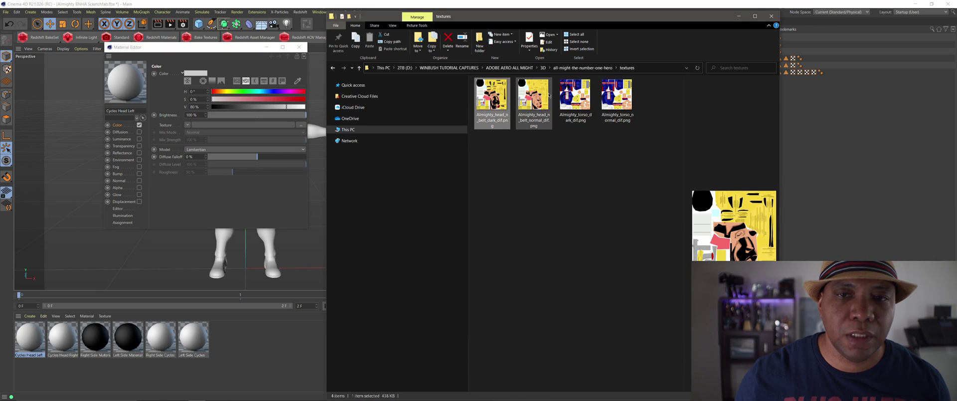
left_click_drag(533, 97, 271, 127)
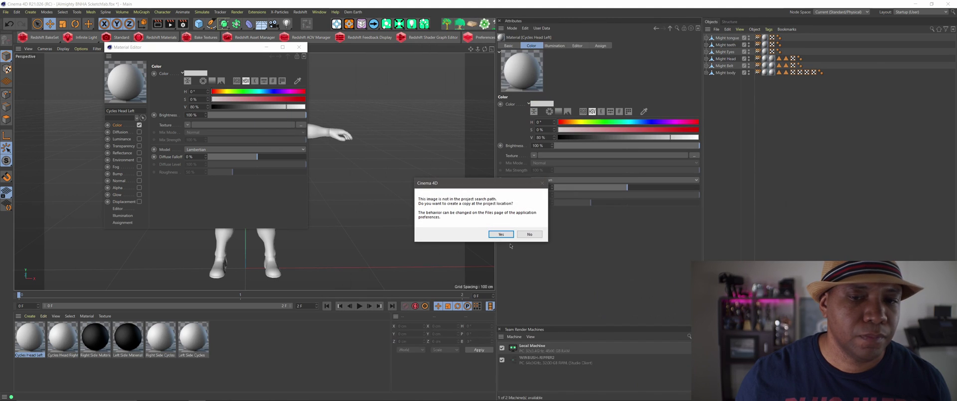
left_click(528, 234)
left_click_drag(243, 49, 563, 165)
scroll(256, 102, "up", 3)
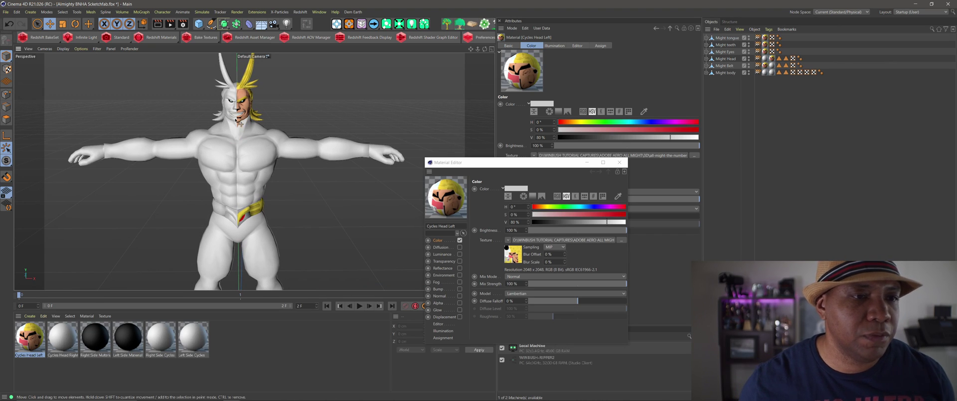
Step: Turn off Reflectance on Cycles Head Right and apply the head_n_belt dark texture without copying it
left_click(75, 355)
left_click(460, 268)
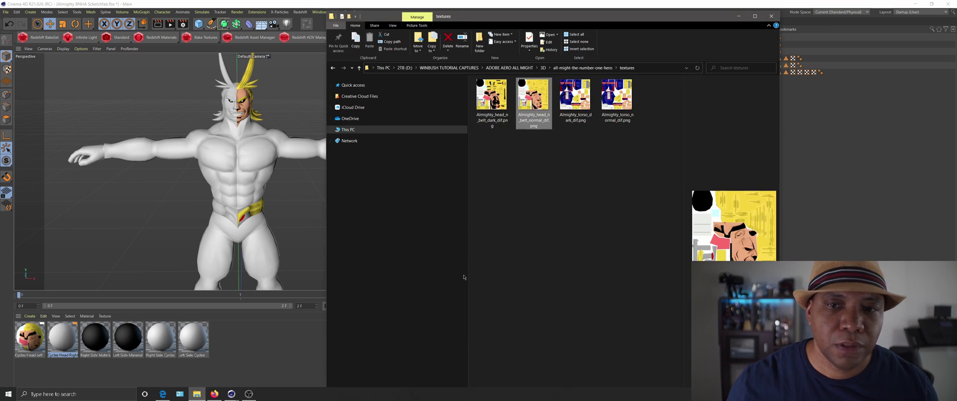
left_click(232, 395)
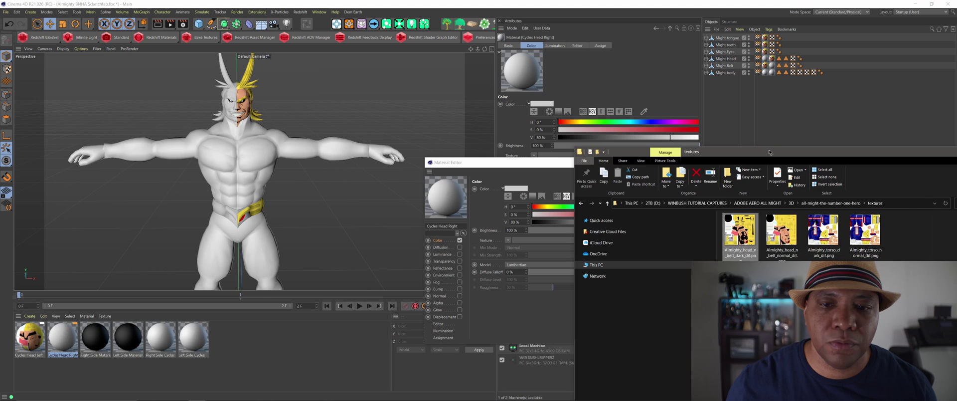
left_click_drag(740, 230, 532, 244)
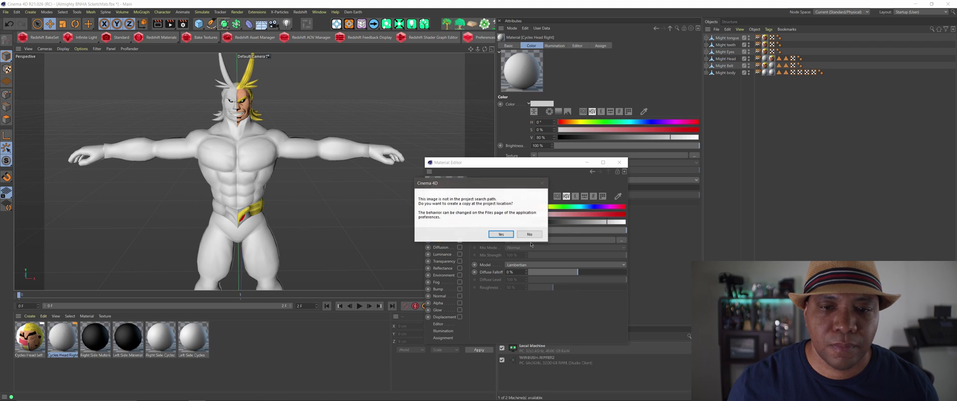
left_click(533, 236)
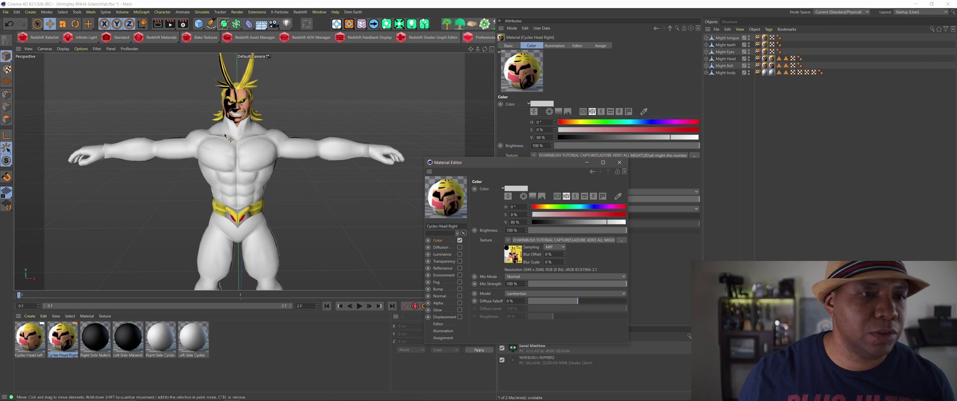
Step: Apply the torso dark texture to Right Side Cycles, declining to copy the image
left_click(170, 338)
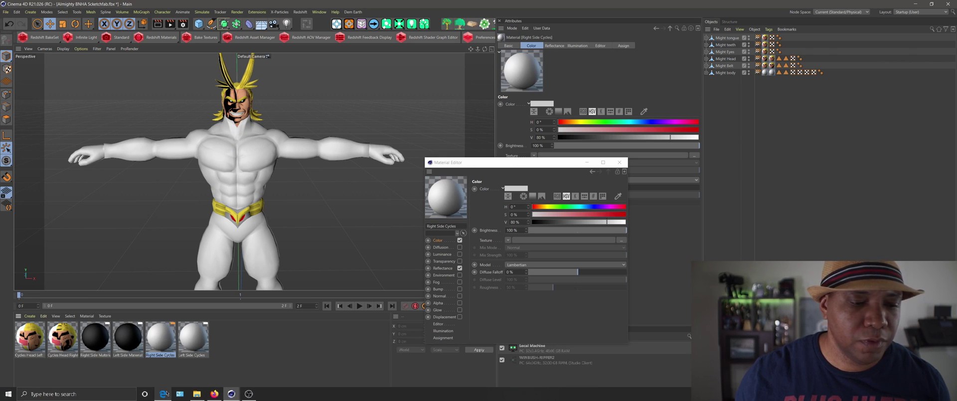
left_click(197, 394)
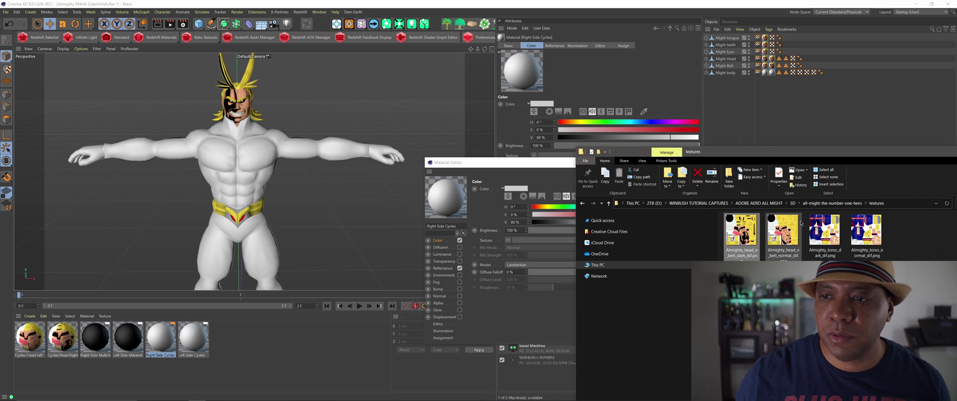
left_click(823, 234)
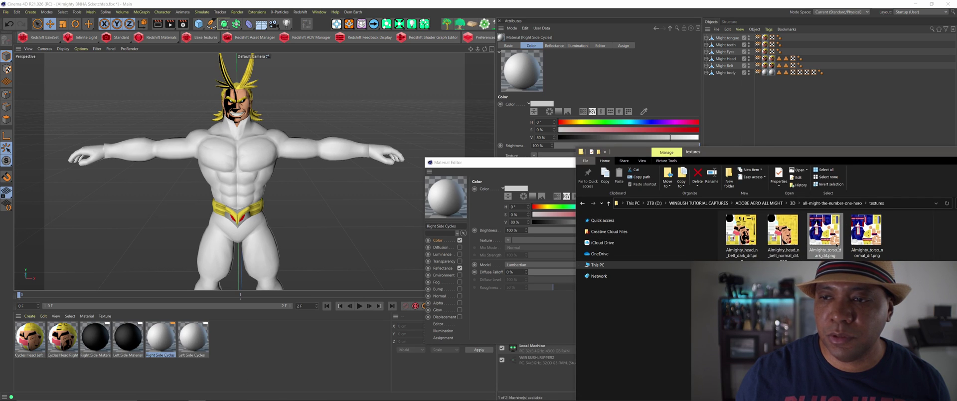
left_click_drag(835, 245, 532, 243)
left_click(541, 236)
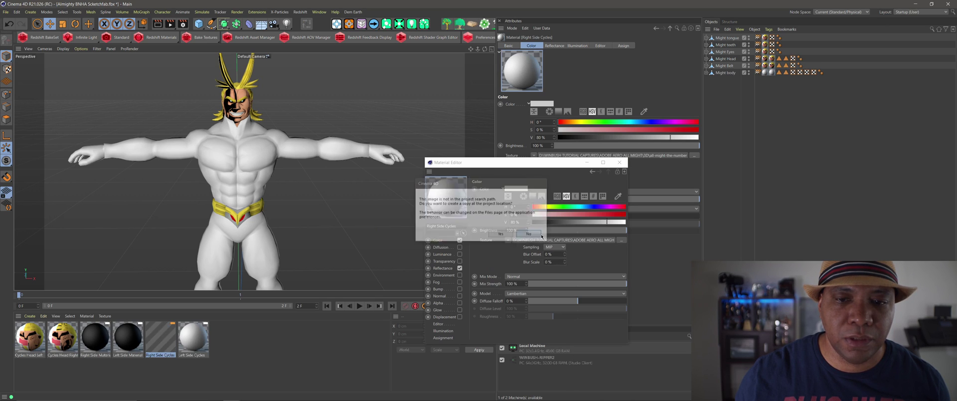
left_click_drag(473, 162, 296, 97)
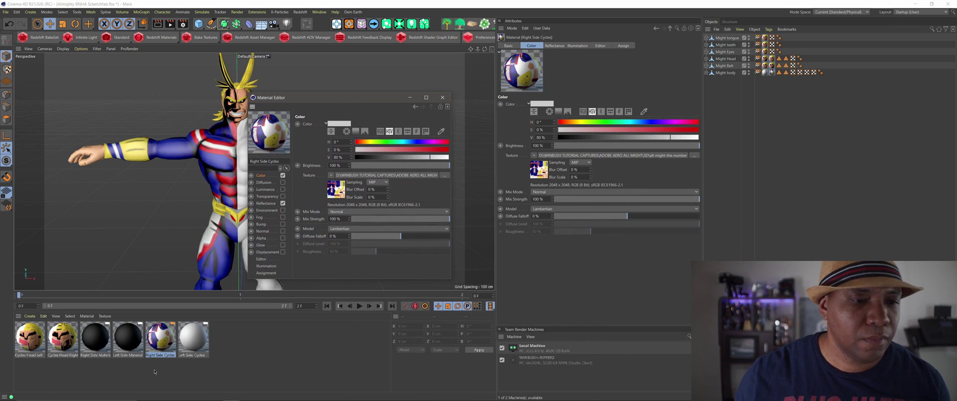
Step: Turn off Reflectance on Left Side Cycles, apply the torso normal texture, and close the Material Editor
left_click(194, 336)
left_click(282, 203)
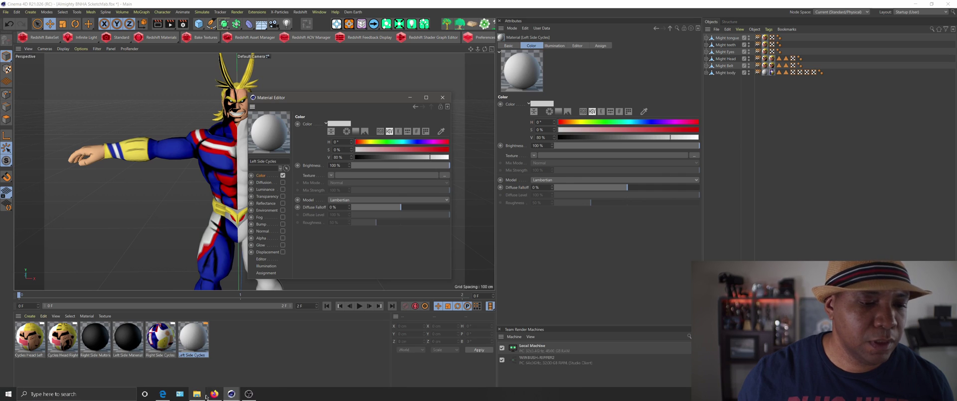
left_click(206, 394)
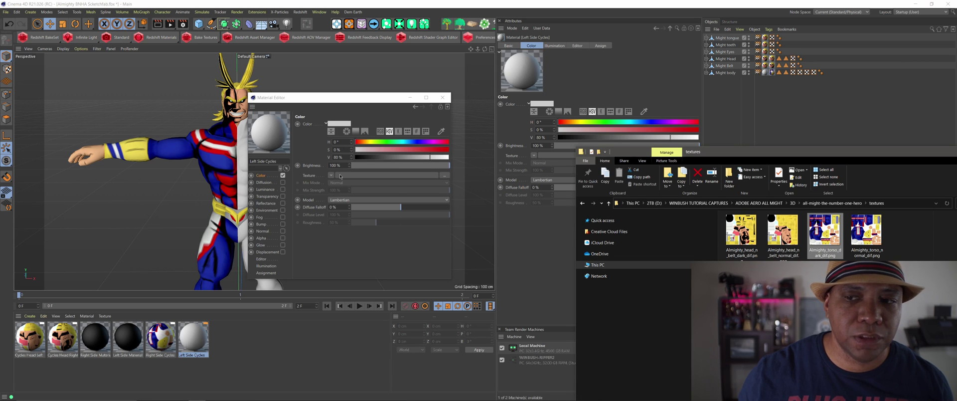
left_click_drag(866, 230, 377, 177)
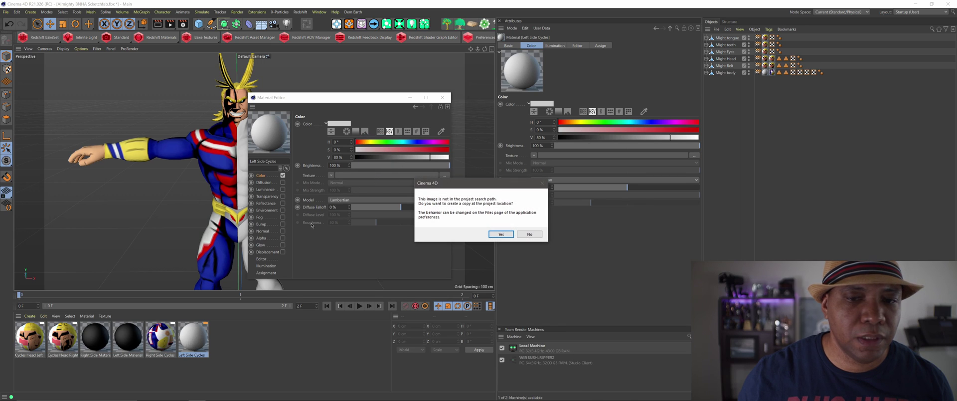
left_click(528, 234)
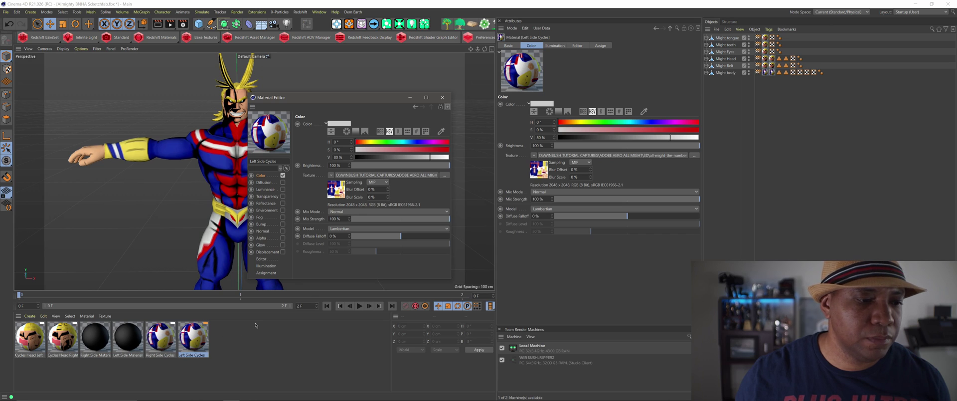
left_click(442, 98)
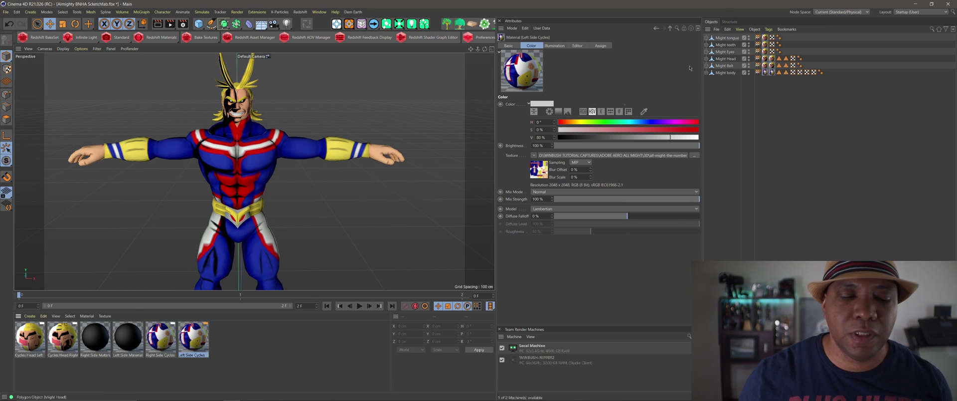
Step: Delete unused materials, leaving the two Cycles head materials and both side materials
left_click(86, 315)
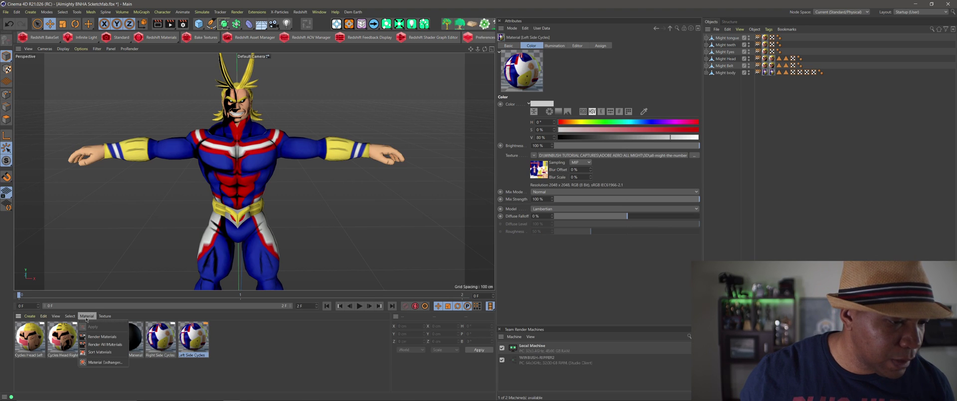
left_click(44, 315)
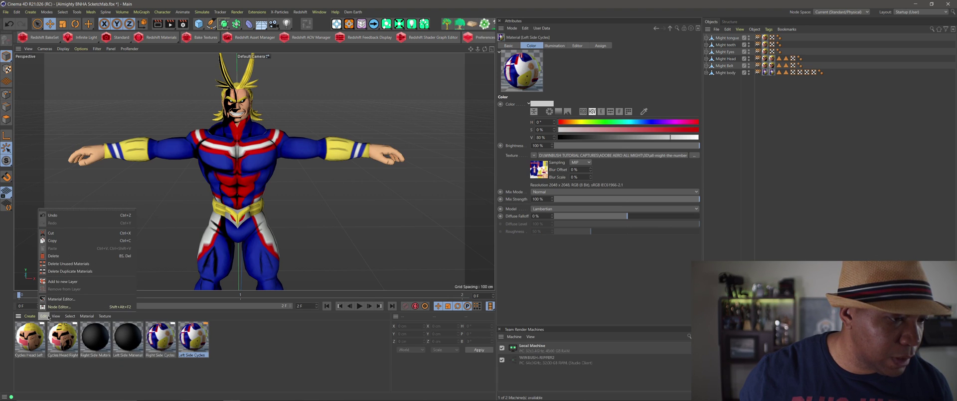
left_click(69, 264)
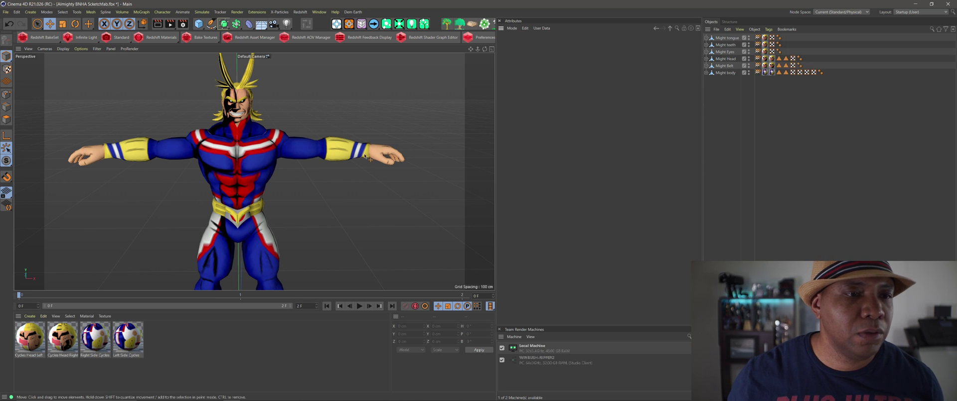
Step: Start an FBX export of the textured character with FBX Version 7.3 (2013)
scroll(362, 156, "down", 3)
middle_click_drag(364, 177, 332, 156, "alt")
mouse_move(332, 156)
left_mouse_down("alt")
mouse_move(377, 174)
mouse_move(318, 163)
left_mouse_up("alt")
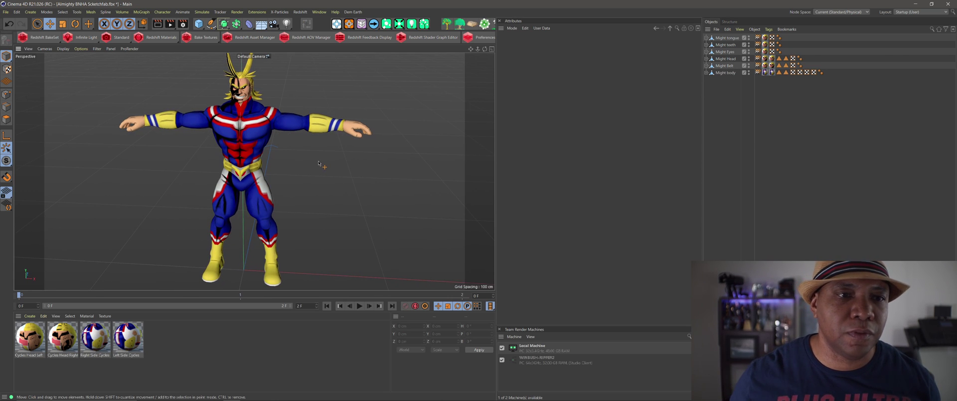
mouse_move(311, 162)
middle_mouse_down("alt")
mouse_move(309, 180)
mouse_move(302, 166)
middle_mouse_up("alt")
left_click(5, 12)
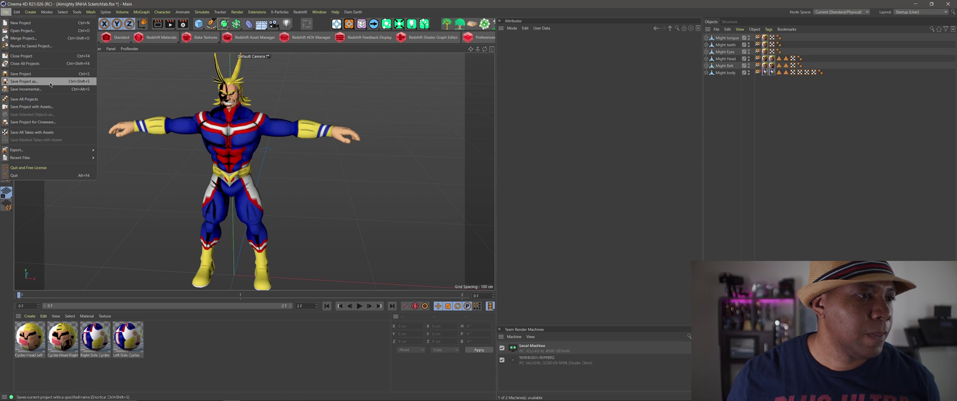
mouse_move(42, 149)
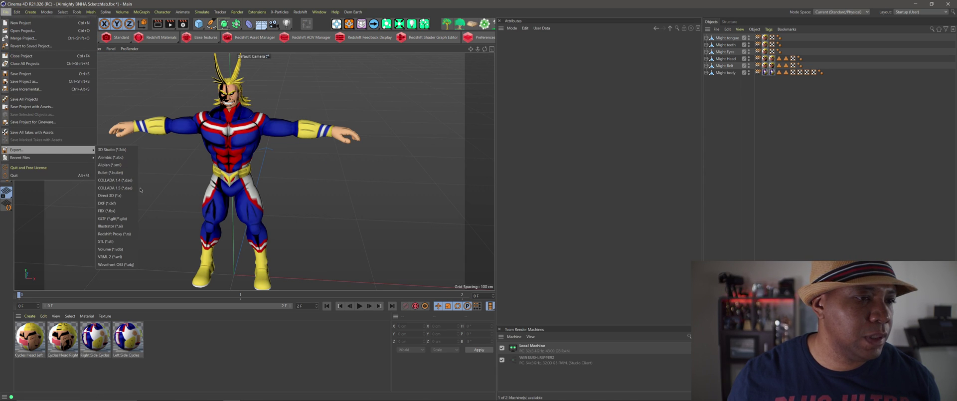
left_click(122, 212)
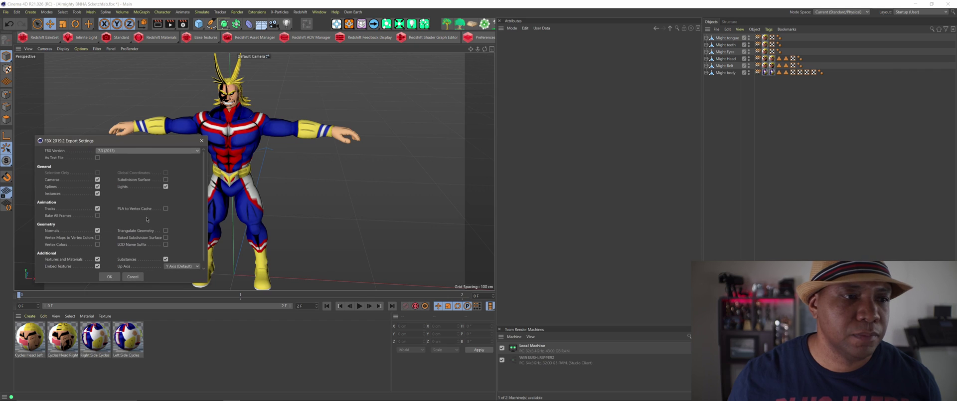
left_click_drag(139, 140, 502, 122)
left_click(498, 132)
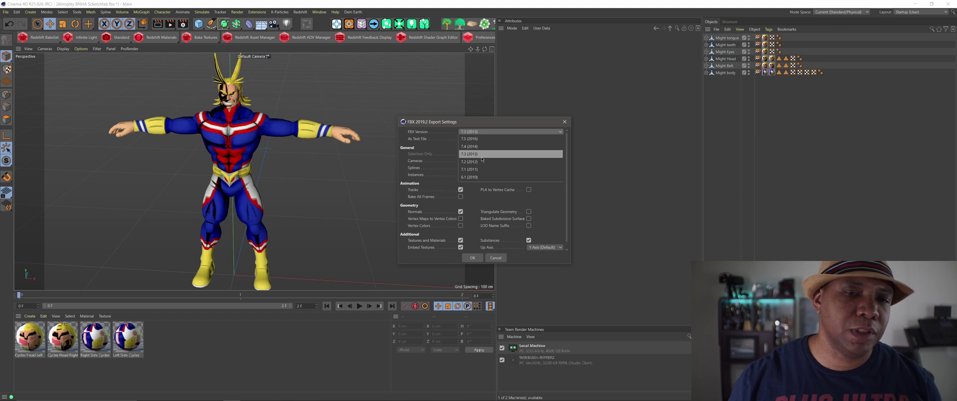
left_click(482, 158)
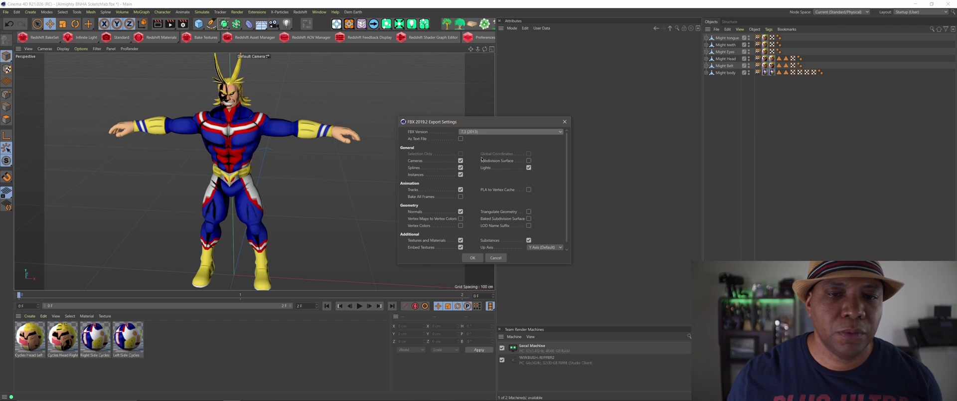
Step: Save the FBX export as AllMight_Winbush in the 3D > MIXAMO folder
left_click(471, 258)
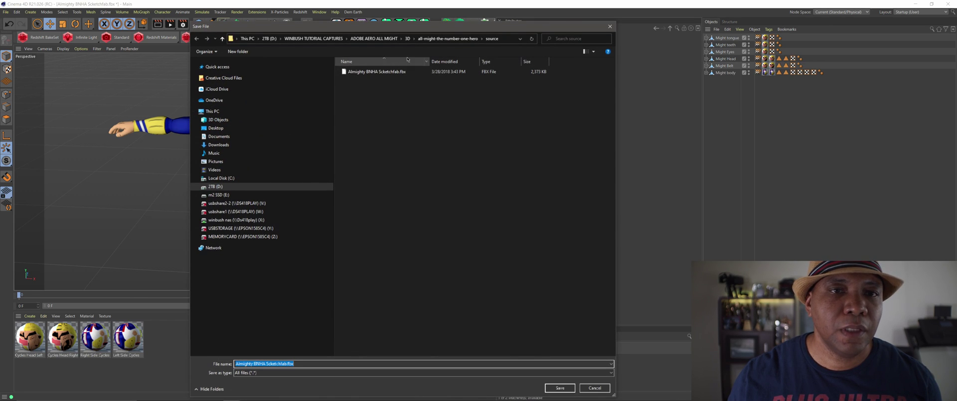
left_click(407, 38)
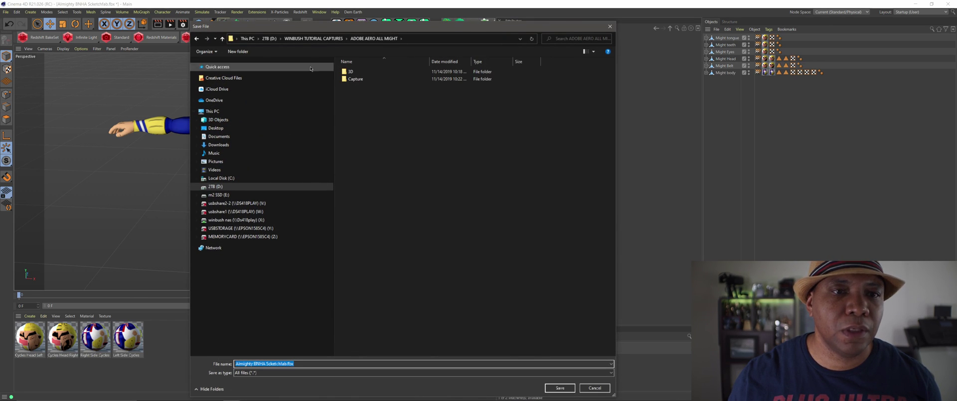
left_click(353, 75)
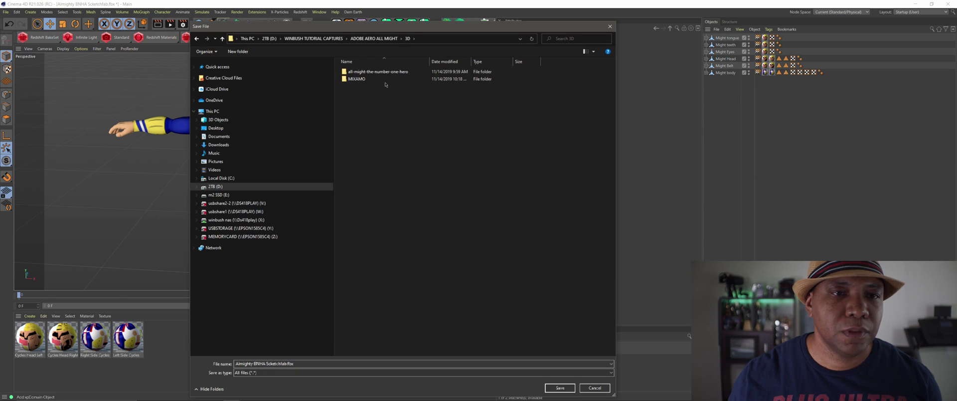
left_click(372, 80)
double_click(375, 80)
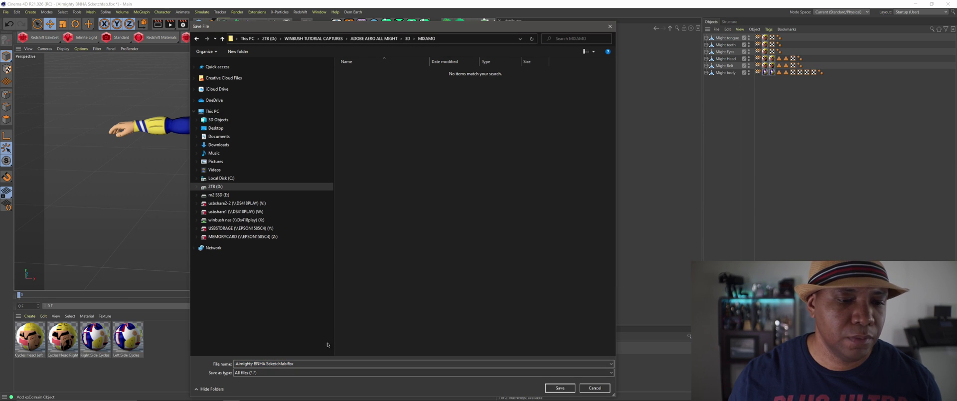
left_click(315, 362)
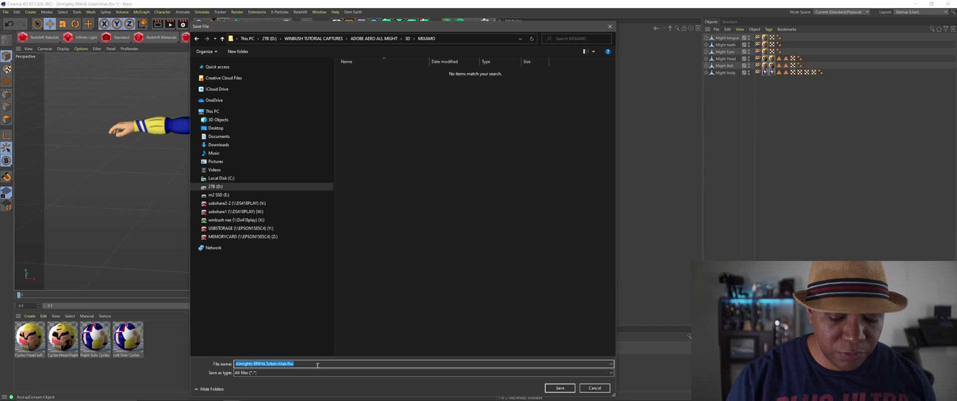
type("AllMight_Winbush")
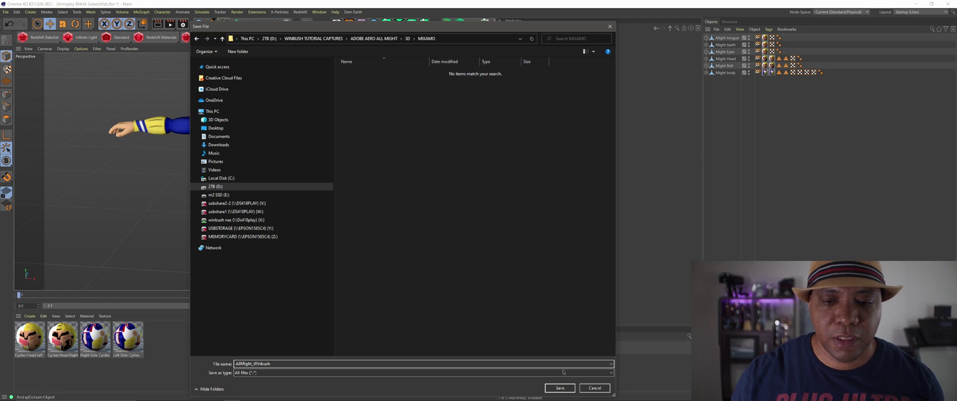
left_click(560, 387)
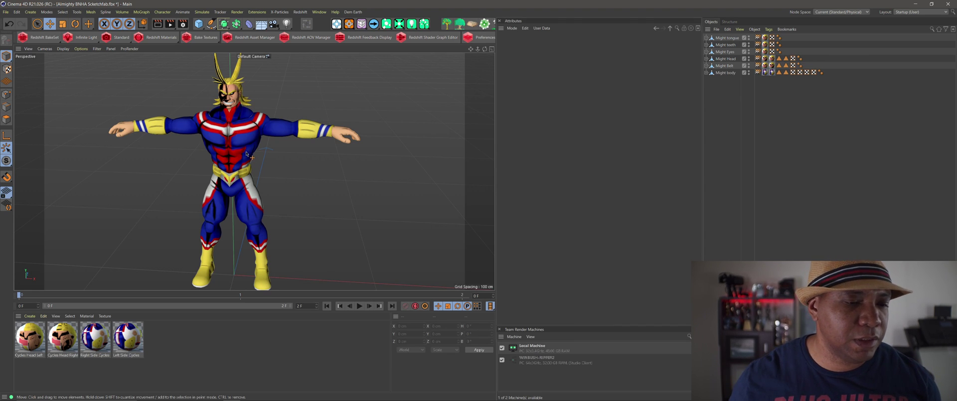
Step: Select the four Almighty texture PNGs in the textures folder
mouse_move(236, 399)
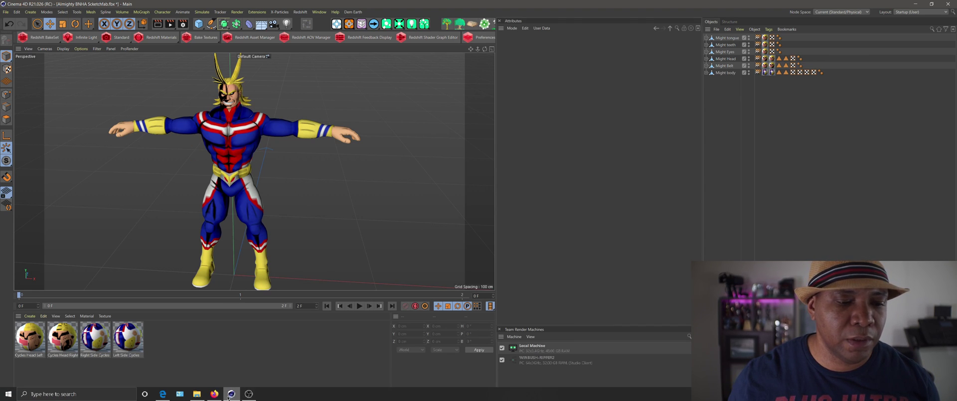
left_click(197, 393)
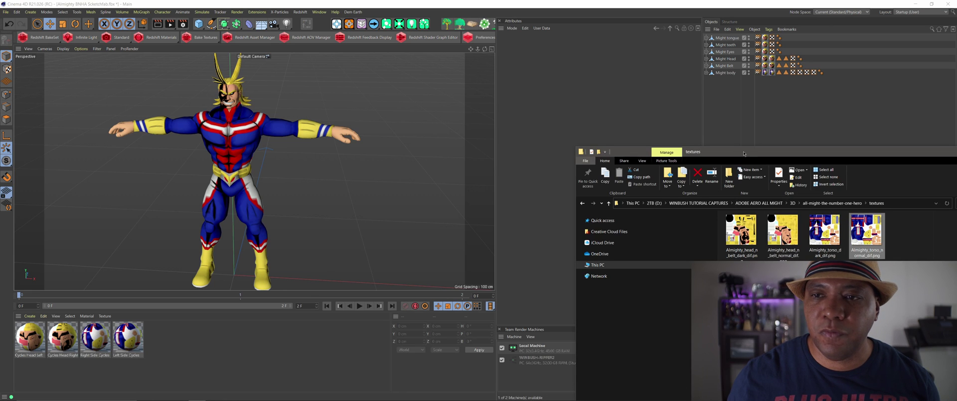
left_click_drag(743, 152, 401, 69)
left_click_drag(568, 185, 398, 145)
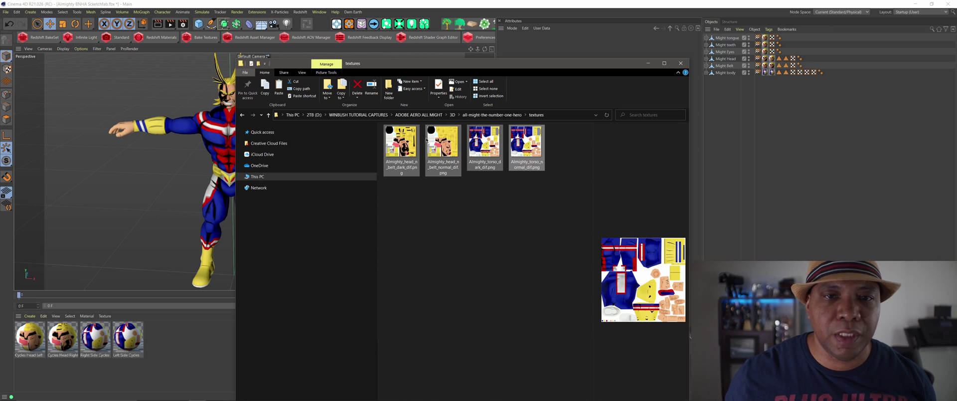
Step: Paste the four textures into 3D > MIXAMO beside AllMight_Winbush.fbx
left_click(452, 115)
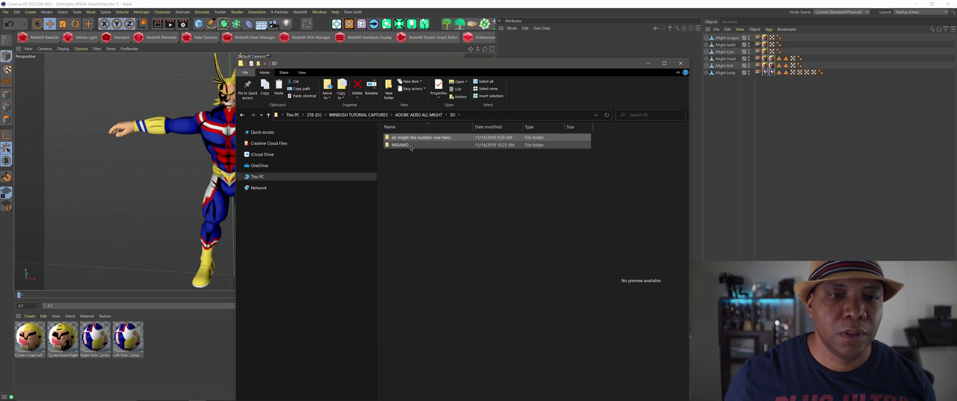
double_click(409, 137)
key("ctrl+v")
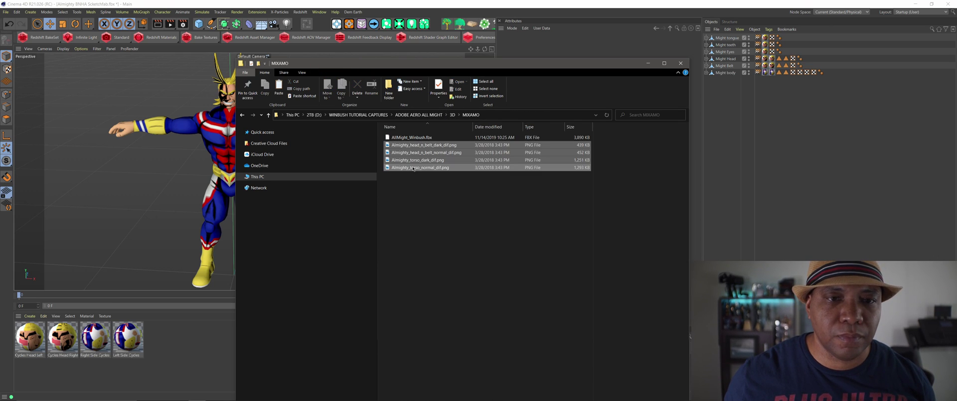
left_click(421, 194)
left_click(432, 138)
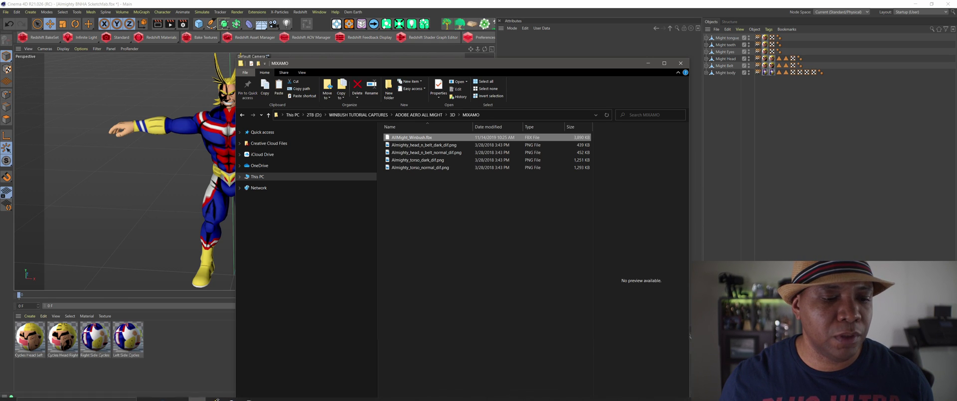
left_click(214, 394)
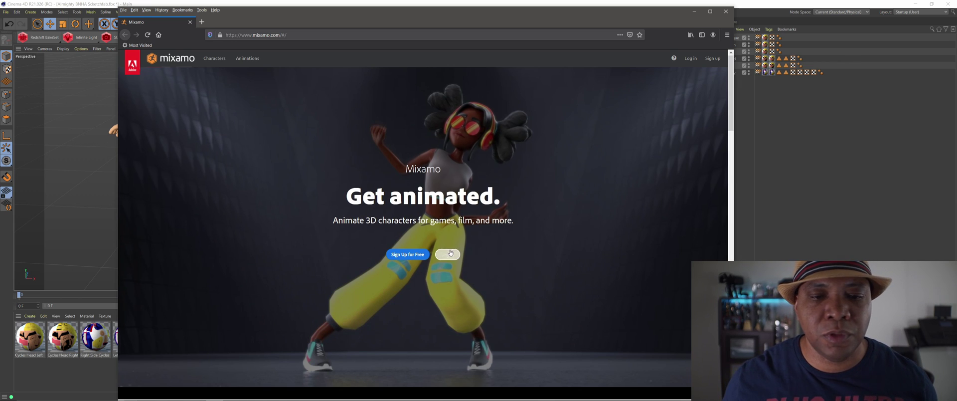
Step: Nudge the Mixamo browser window slightly up and left
left_click_drag(432, 27, 418, 21)
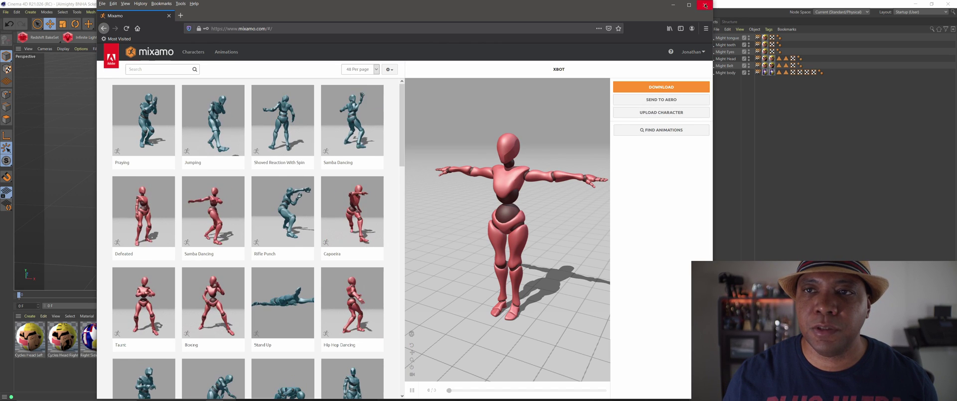
Step: Upload AllMight_Winbush.fbx to Mixamo by dropping it from the MIXAMO folder into Upload Character
left_click(665, 116)
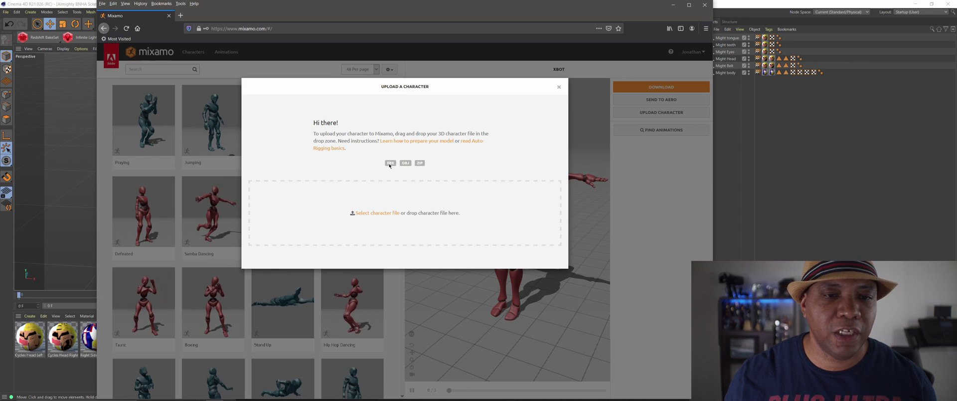
left_click(202, 397)
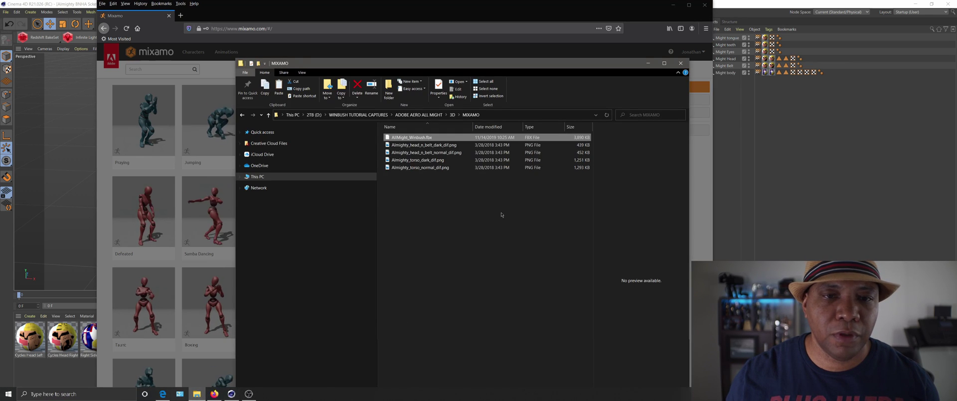
left_click_drag(402, 72, 724, 54)
left_click_drag(734, 120, 374, 208)
left_click(401, 121)
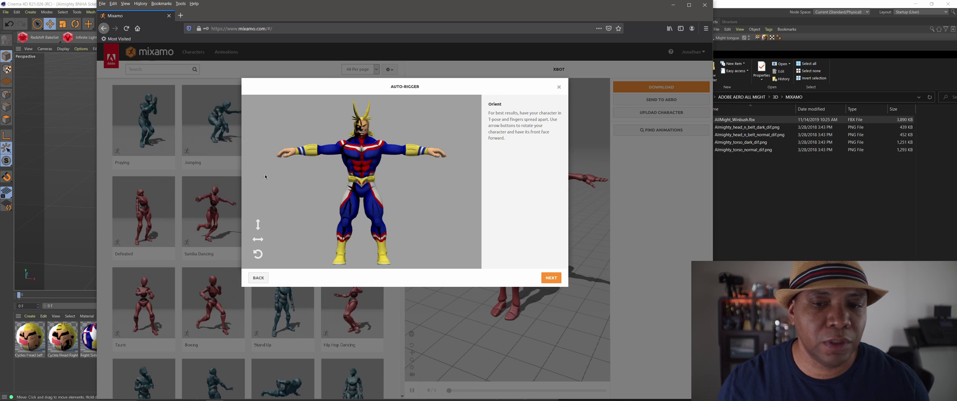
Step: Place chin, wrist, elbow, knee and groin markers on All Might and auto-rig with Standard Skeleton (65)
left_click(551, 279)
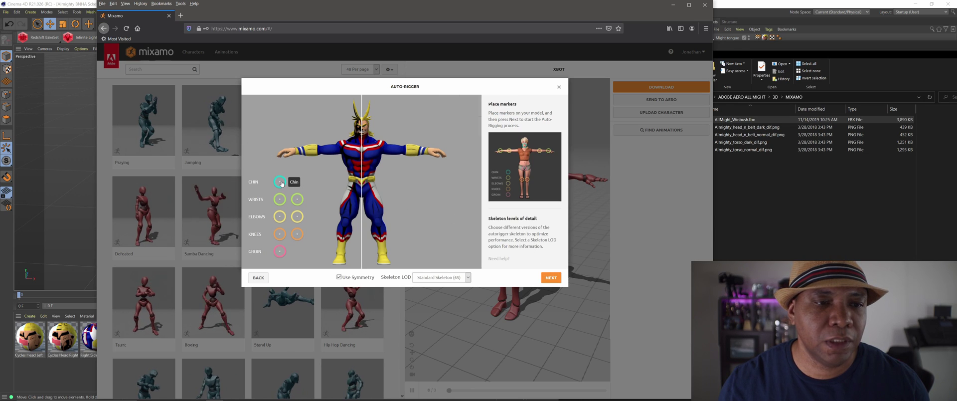
mouse_move(292, 177)
left_mouse_down()
mouse_move(348, 165)
mouse_move(362, 134)
left_mouse_up()
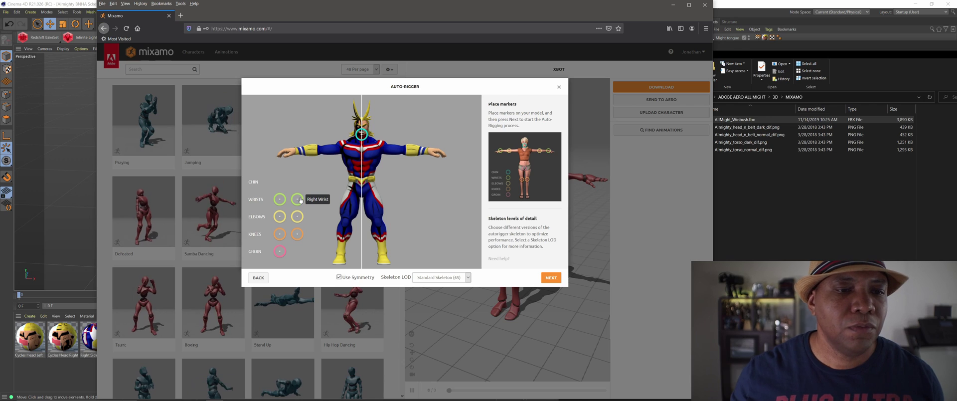
mouse_move(300, 199)
left_mouse_down()
mouse_move(293, 142)
mouse_move(298, 152)
left_mouse_up()
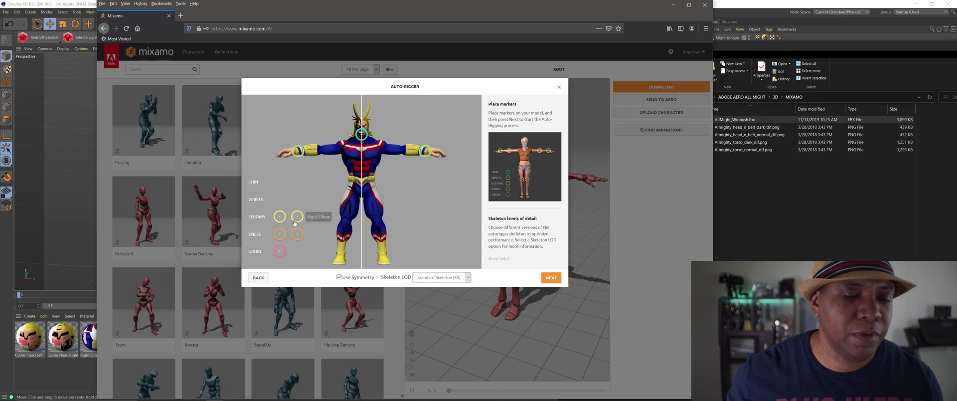
mouse_move(297, 222)
left_mouse_down()
mouse_move(338, 191)
mouse_move(321, 152)
left_mouse_up()
left_click_drag(297, 233, 346, 225)
left_click_drag(284, 253, 362, 199)
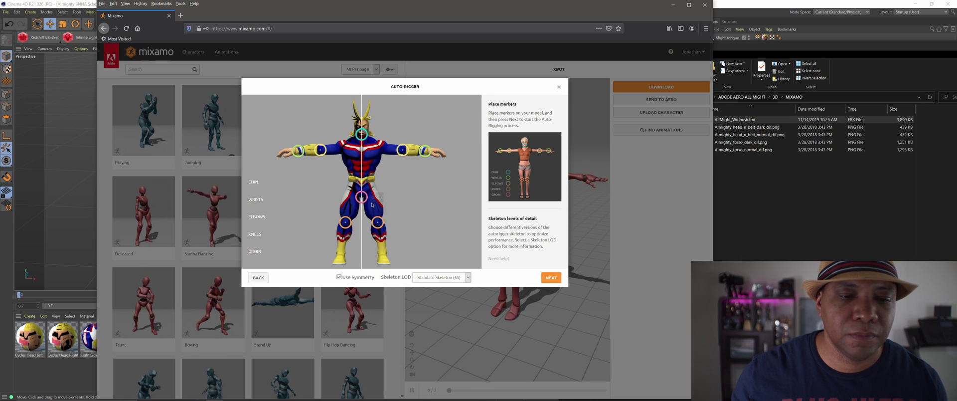
left_click(439, 278)
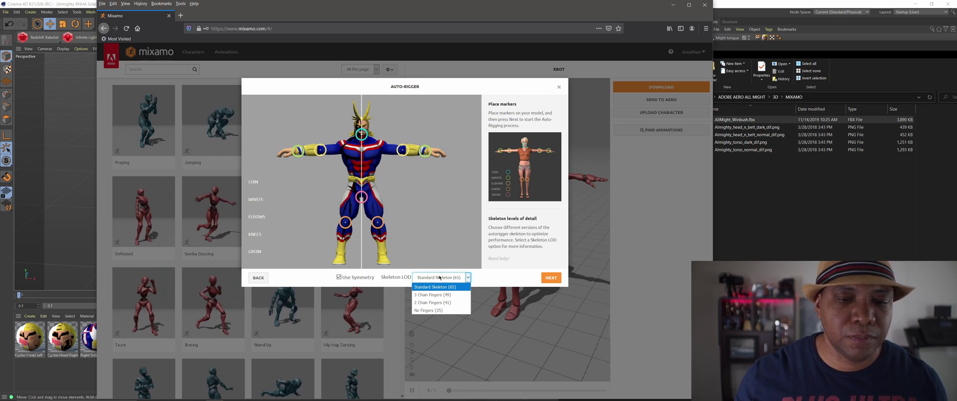
left_click(435, 286)
left_click(551, 278)
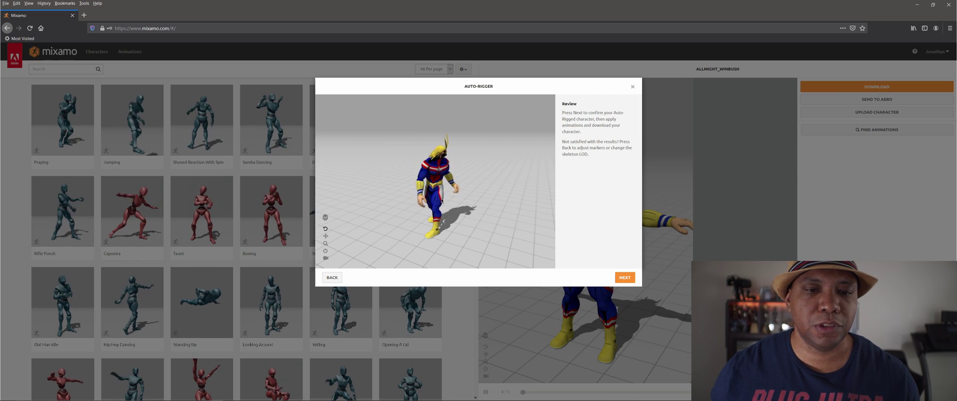
Step: Inspect the rigged All Might and confirm it as the current character, replacing XBOT
left_click_drag(441, 201, 497, 199)
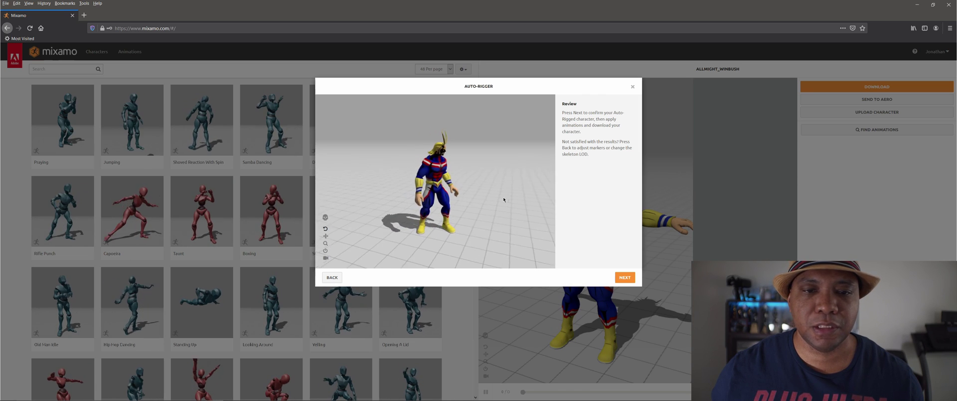
left_click(620, 278)
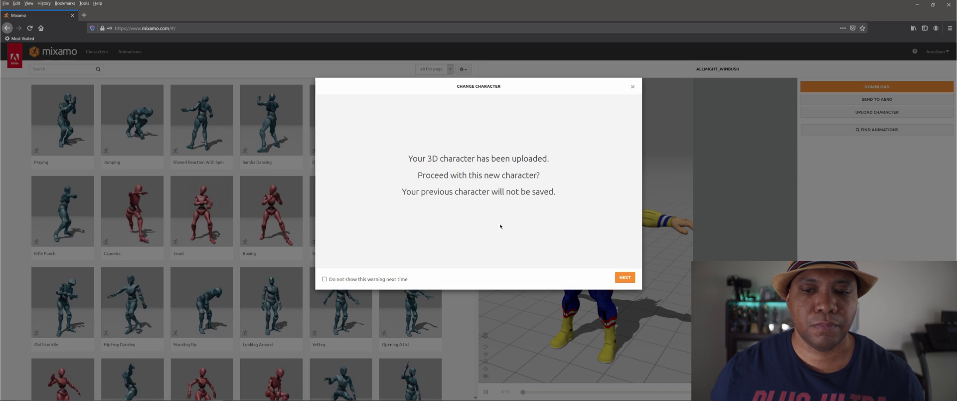
left_click(625, 278)
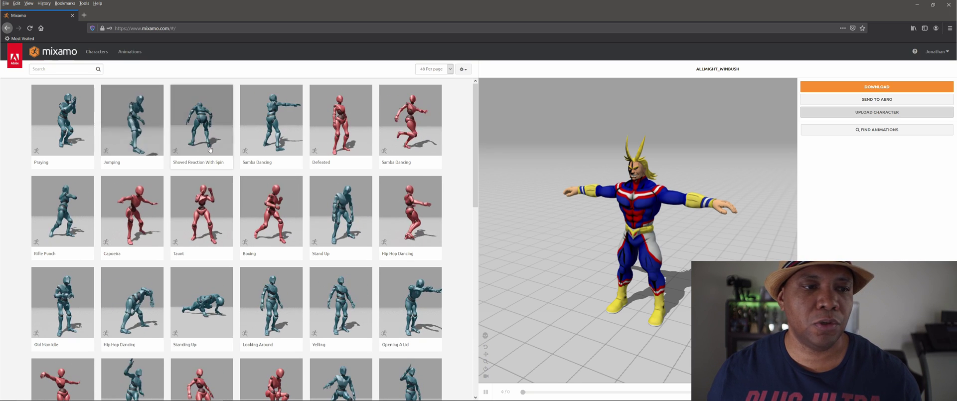
Step: Search the library for 'flying knee' and apply Flying Knee Punch Combo to All Might
left_click(262, 196)
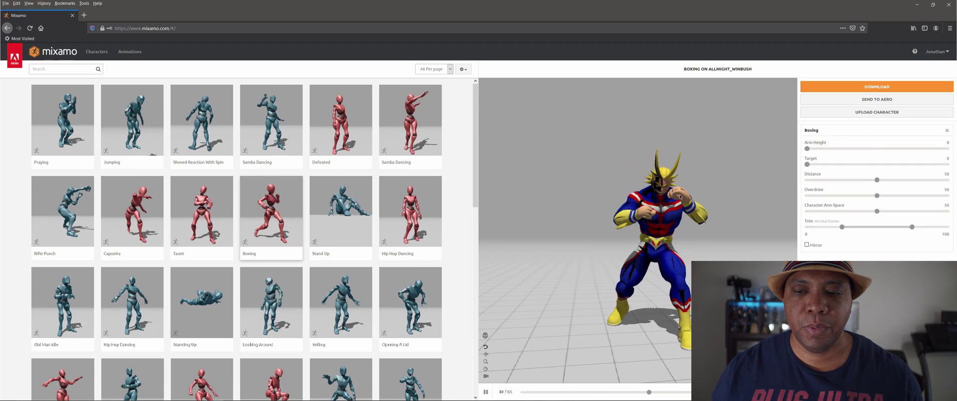
left_click(63, 68)
type("flyin")
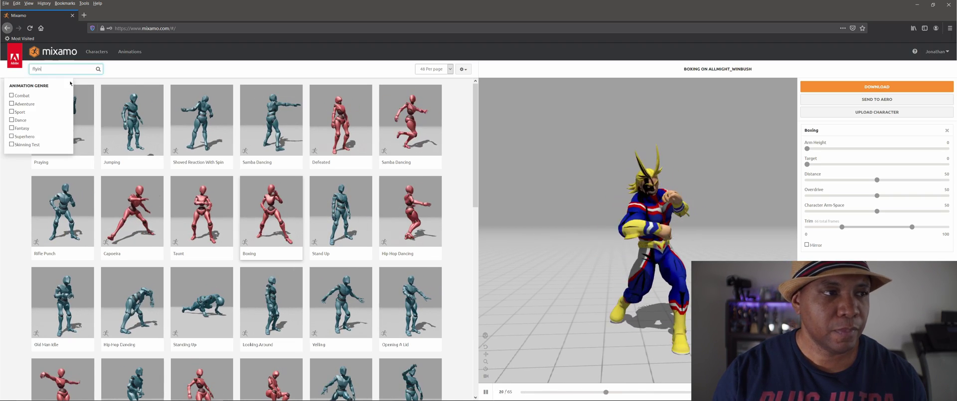
type("g knee")
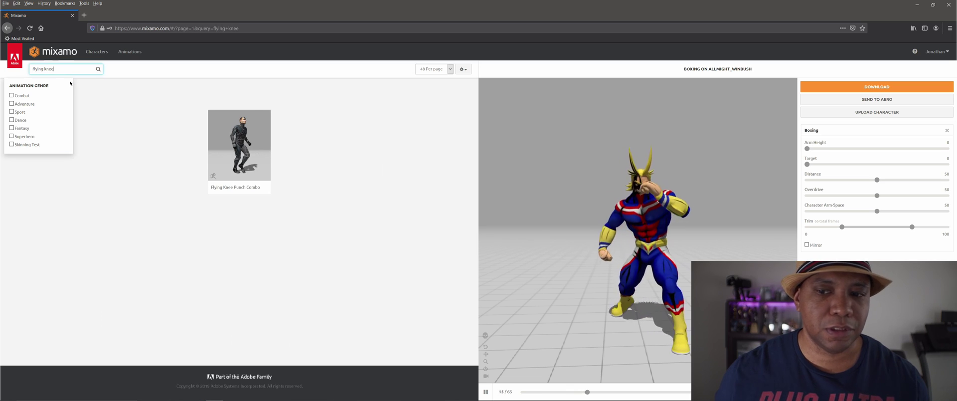
key("Return")
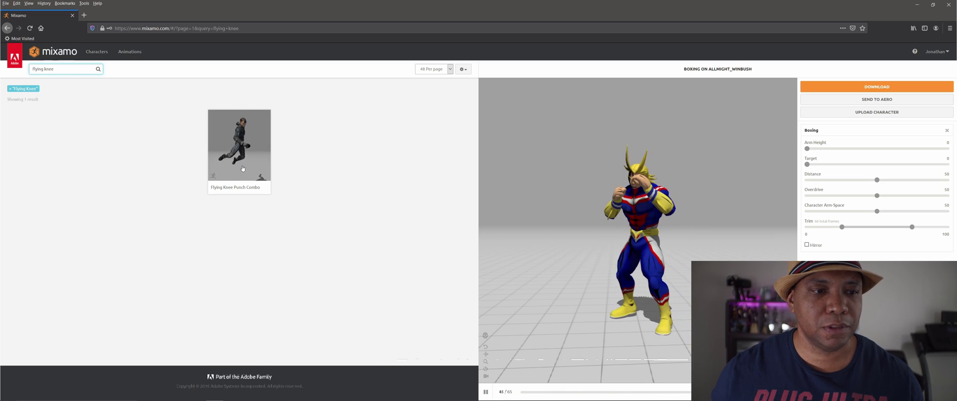
left_click(260, 142)
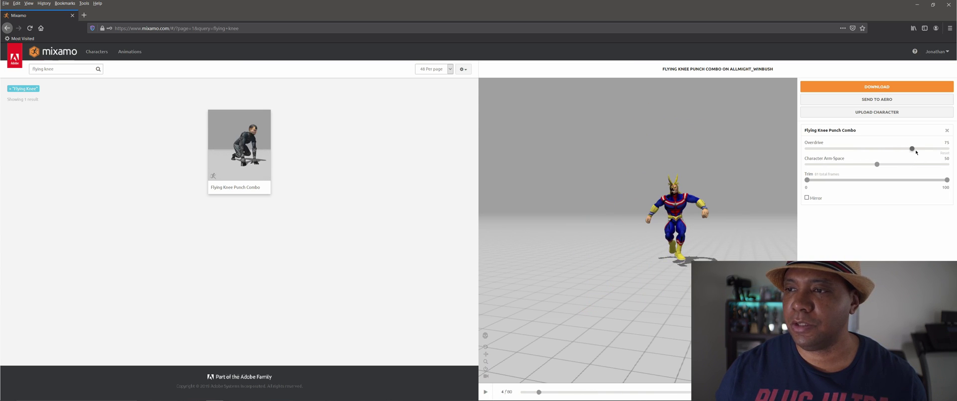
Step: Try different Overdrive speeds on the Flying Knee Punch Combo, settling back at 50
left_click_drag(940, 149, 947, 148)
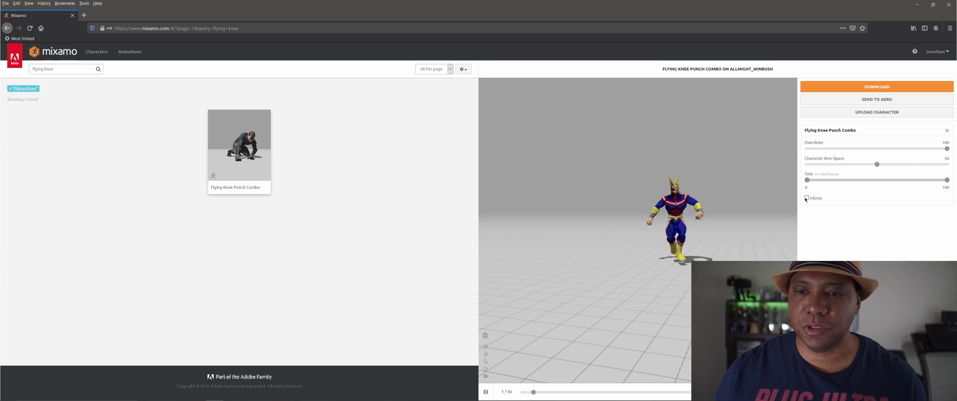
left_click(826, 149)
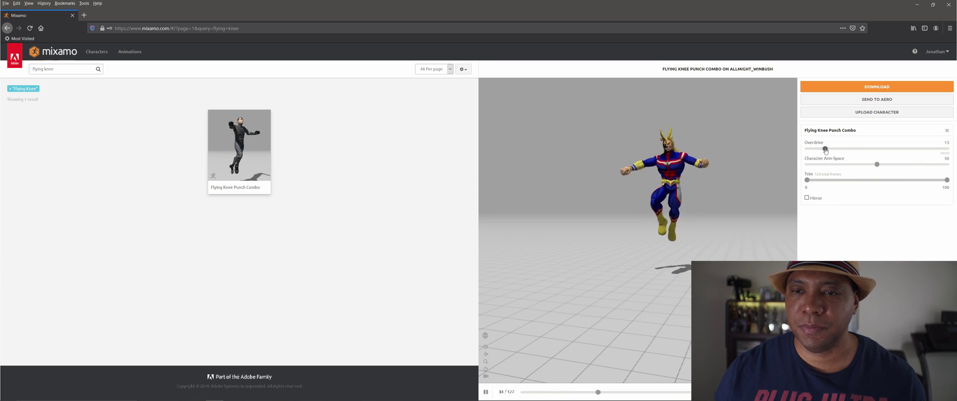
left_click_drag(825, 149, 843, 149)
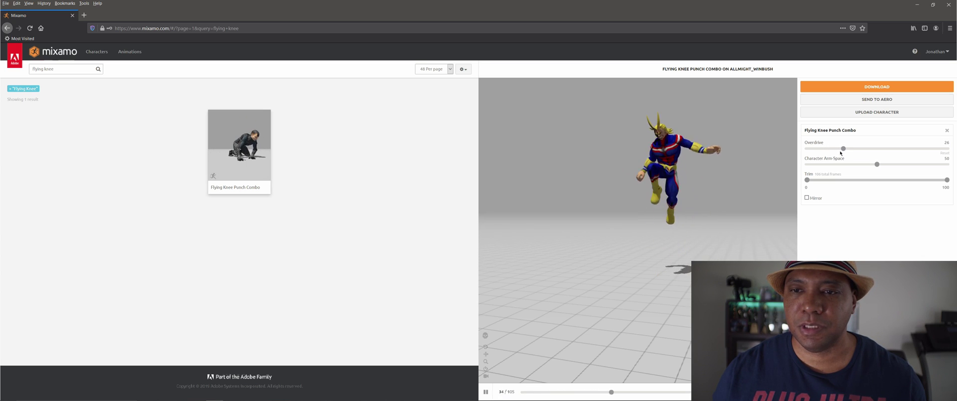
left_click_drag(843, 149, 849, 149)
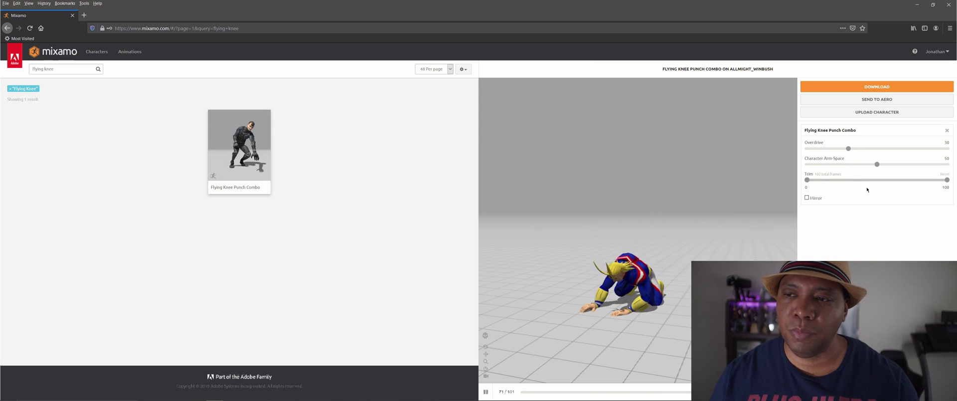
Step: Set Character Arm-Space to 48 and leave Mirror off after testing it
left_click_drag(875, 165, 910, 164)
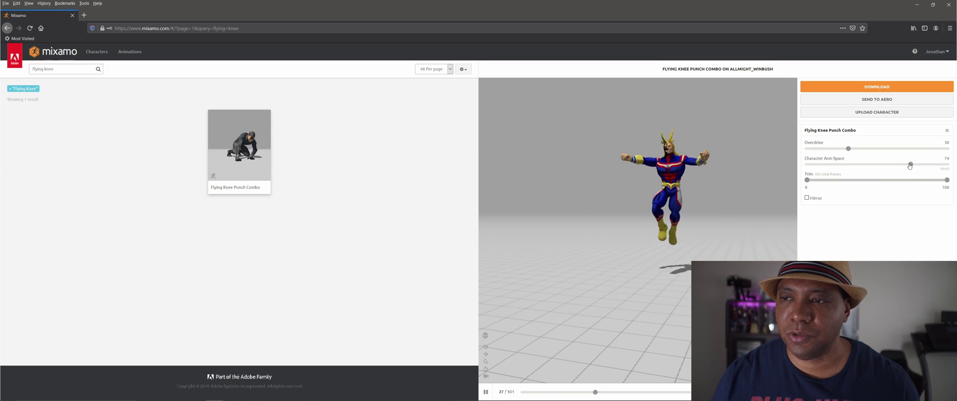
left_click_drag(909, 165, 802, 169)
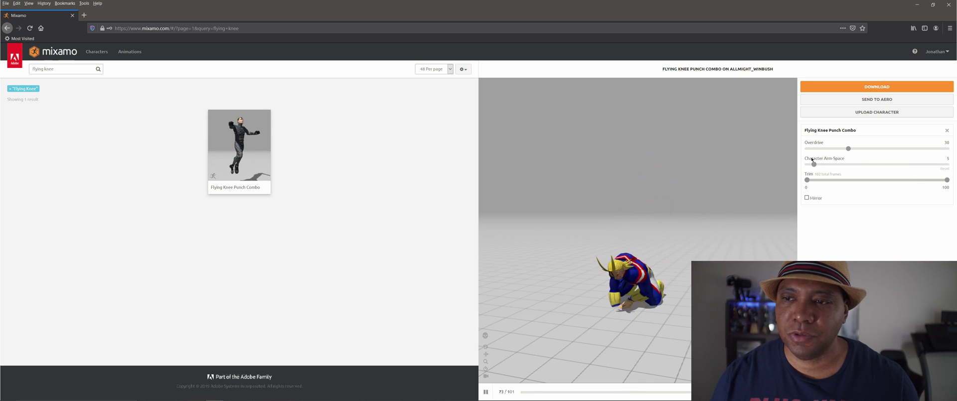
left_click(874, 164)
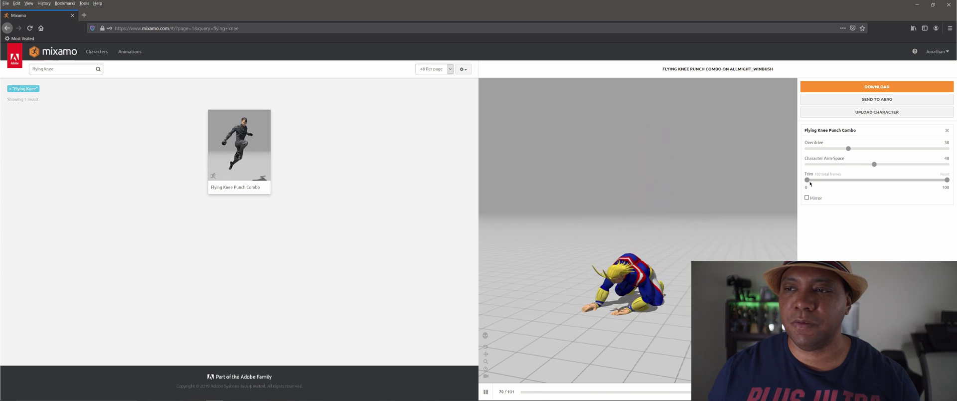
left_click(806, 198)
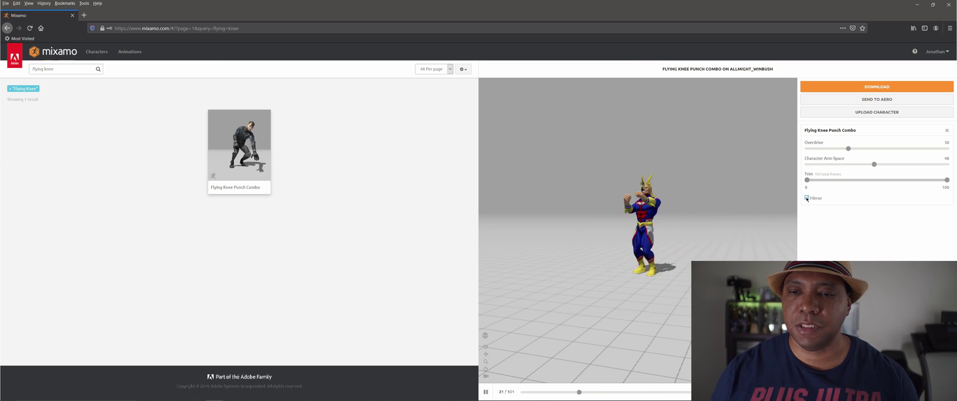
left_click(807, 198)
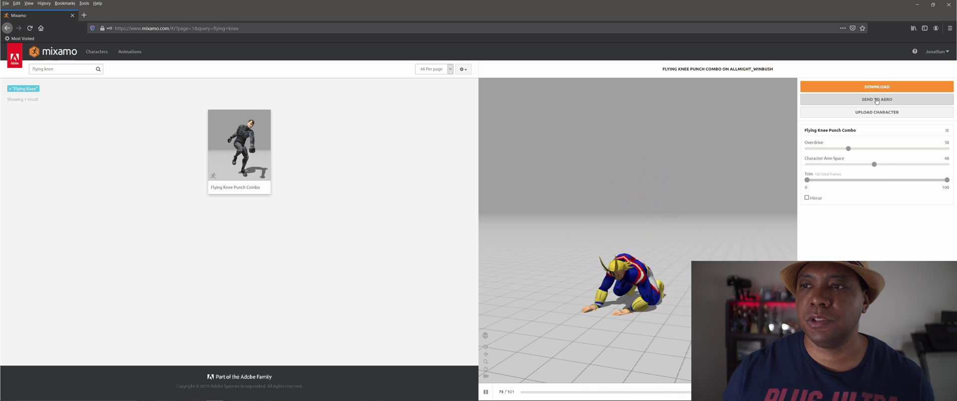
Step: Download the Flying Knee Punch Combo as an FBX with skin and save it to disk
left_click(877, 87)
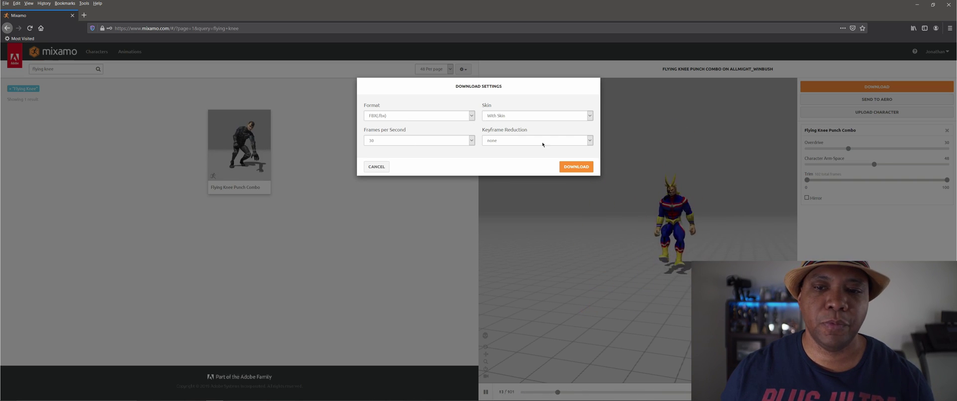
left_click(577, 166)
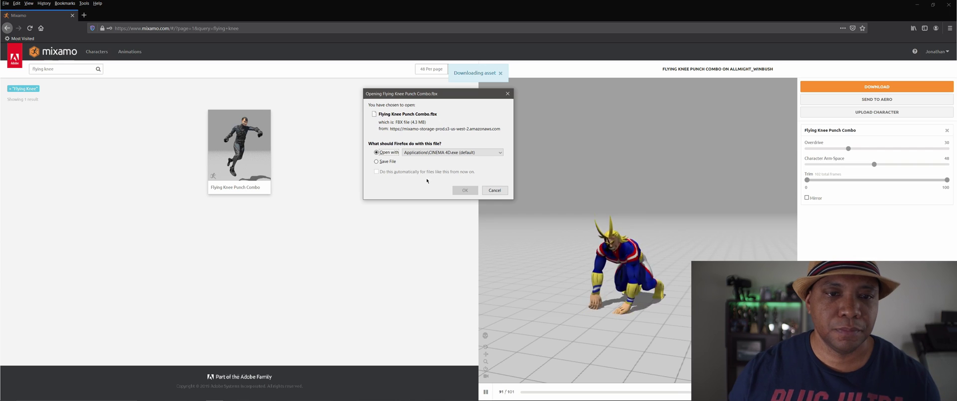
left_click(388, 162)
left_click(464, 190)
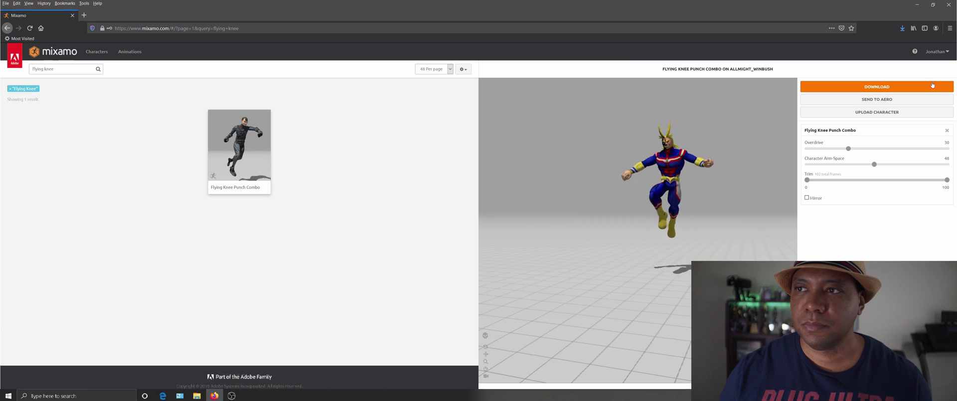
left_click(902, 28)
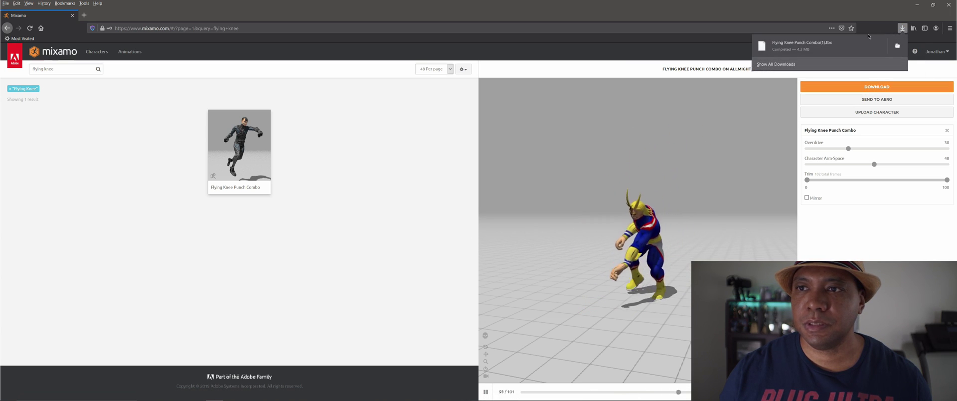
Step: Copy the downloaded FBX from Downloads into the MIXAMO folder and close Downloads
left_click(896, 43)
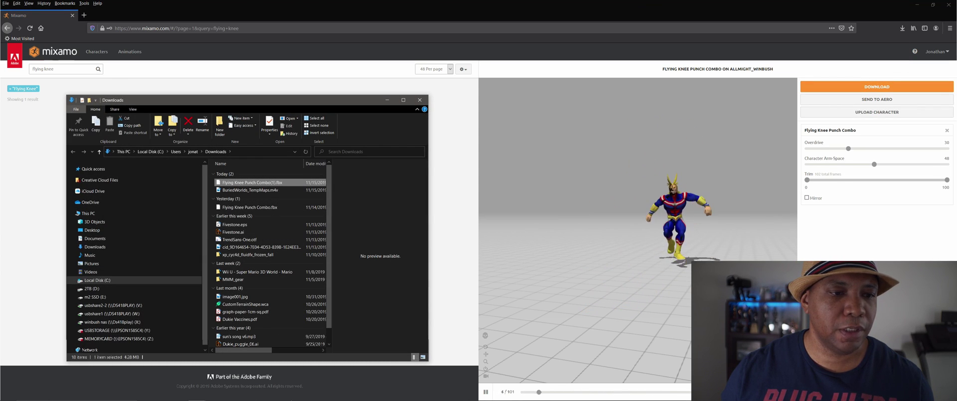
right_click(197, 393)
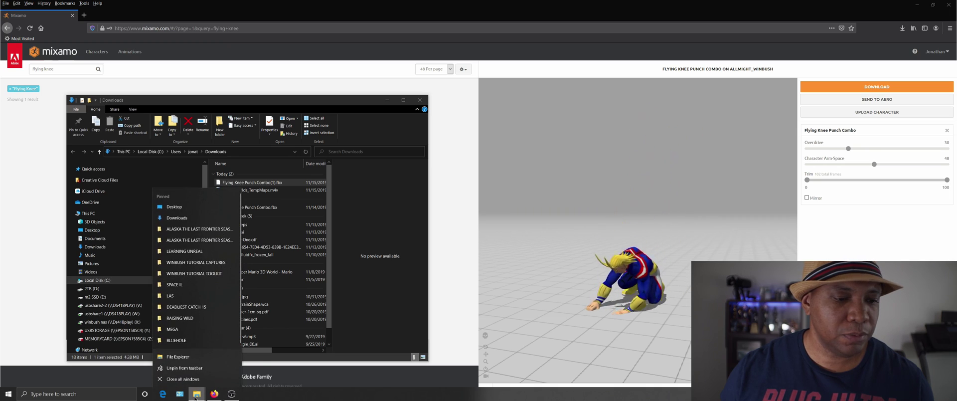
left_click(196, 396)
left_click(194, 366)
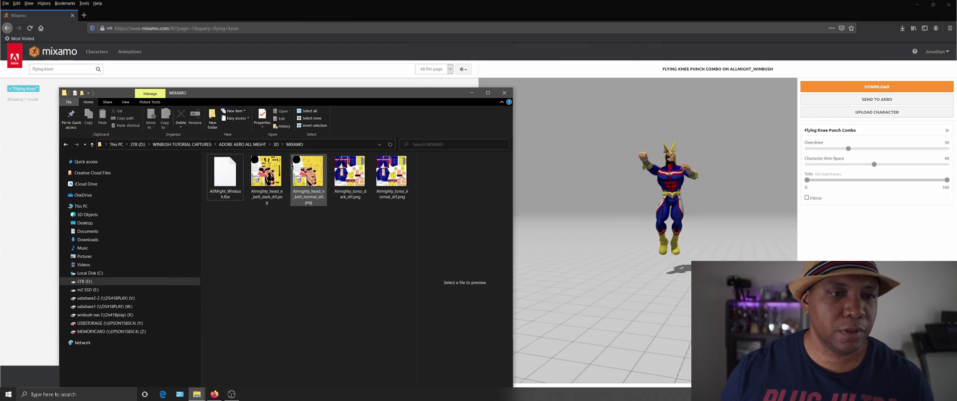
left_click_drag(274, 98, 589, 66)
left_click_drag(249, 183, 565, 226)
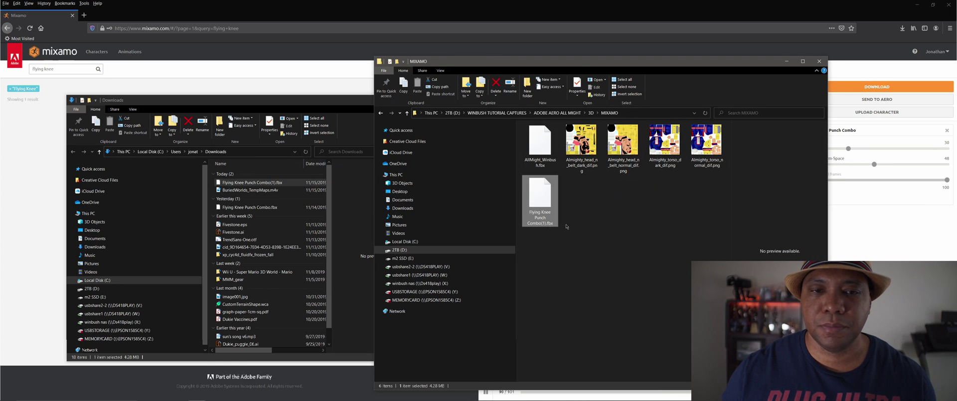
left_click(342, 97)
left_click(419, 100)
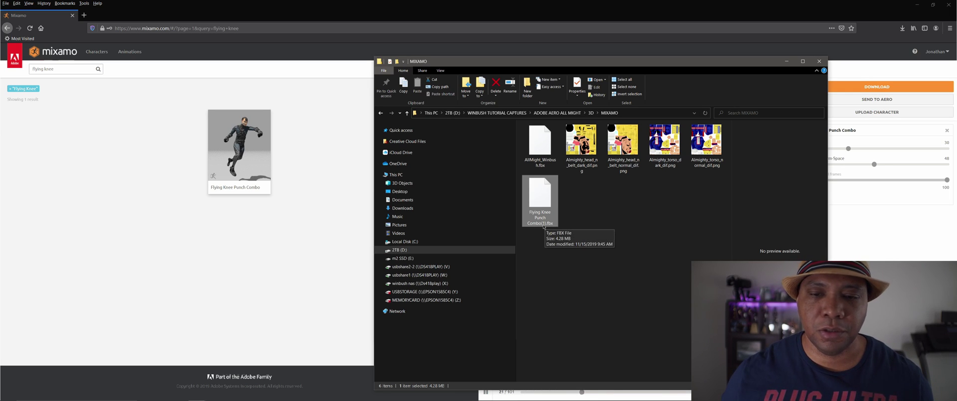
Step: Rename the copied animation file to ALL MIGHT KNEE.fbx
left_click(543, 225)
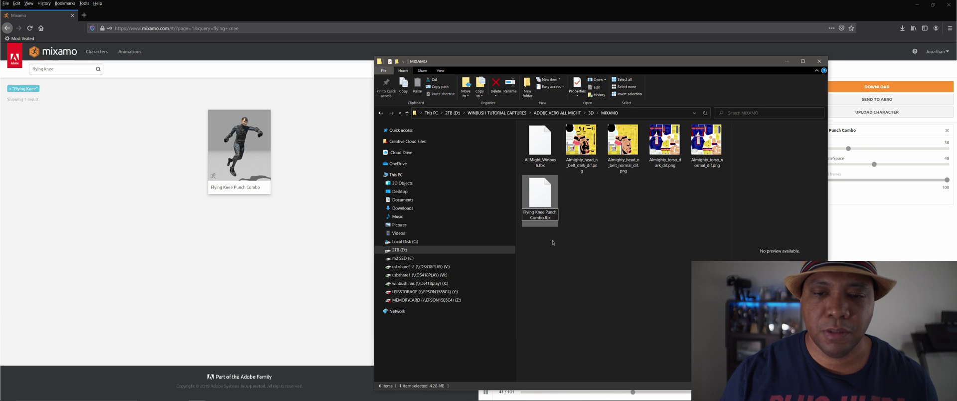
key("Return")
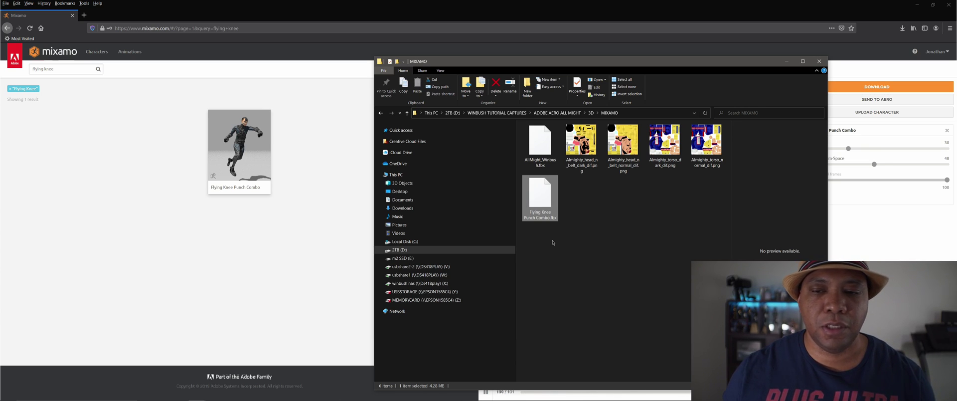
left_click(538, 218)
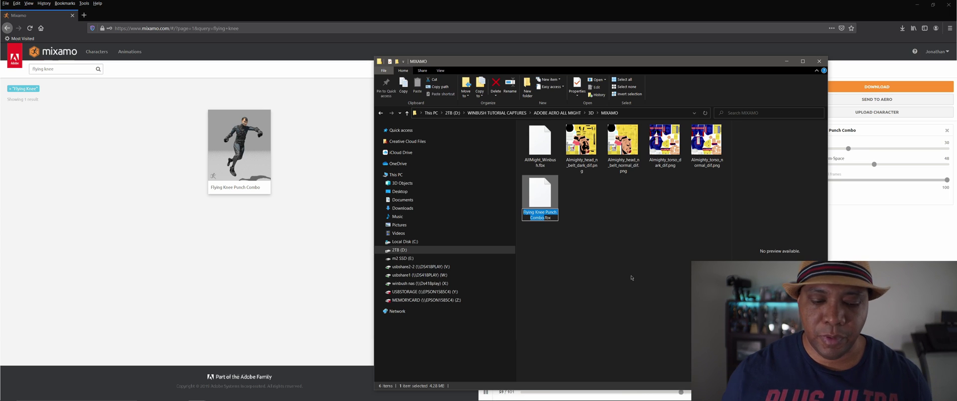
type("Al")
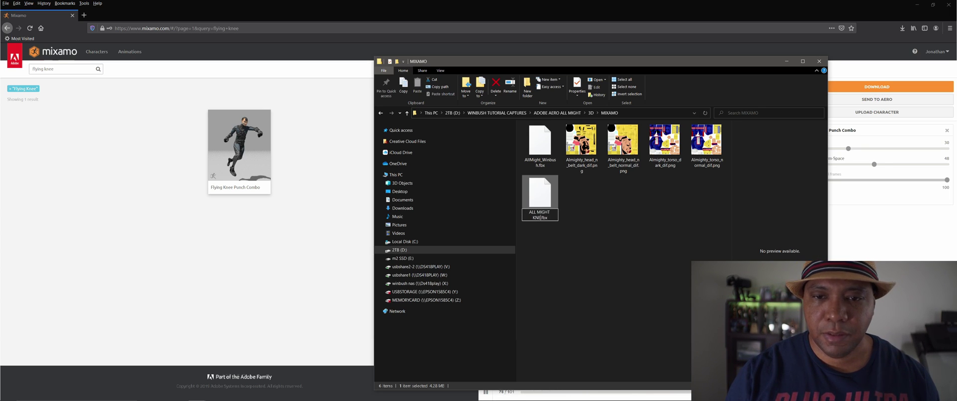
left_click(666, 234)
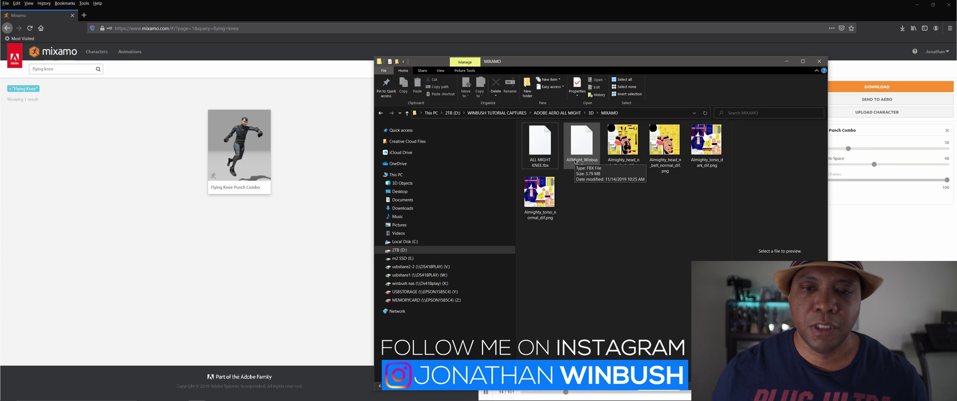
Step: Select ALL MIGHT KNEE.fbx together with its four texture PNGs
left_click(547, 155)
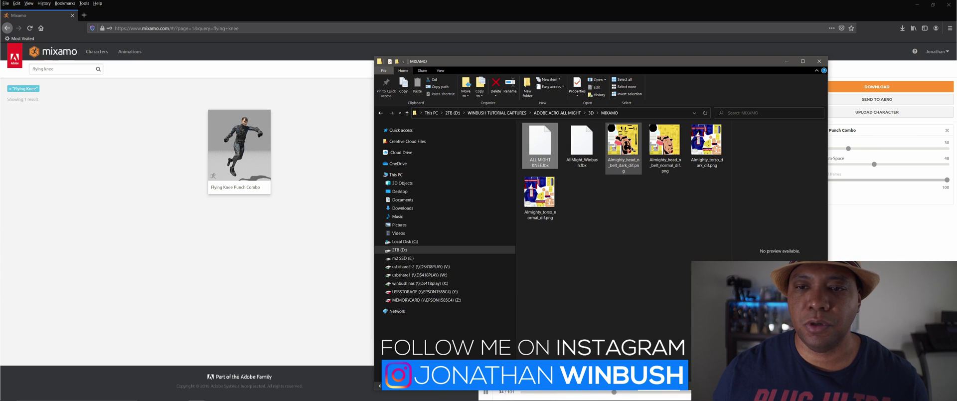
left_click(623, 145, "ctrl")
left_click(664, 145, "ctrl")
left_click(707, 145, "ctrl")
left_click(540, 194, "ctrl")
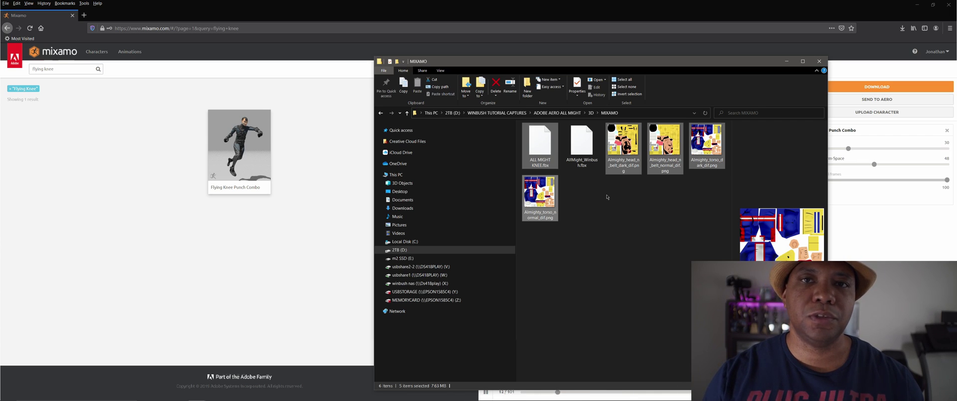
right_click(525, 186)
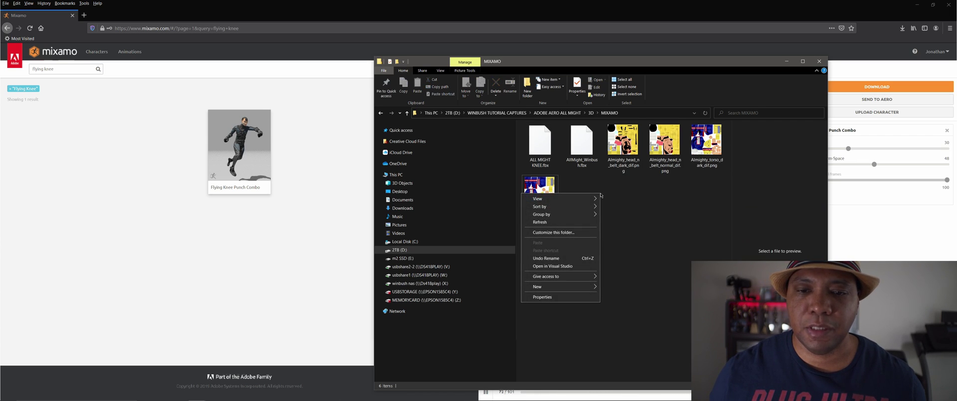
left_click(548, 216)
left_click(550, 147)
left_click(622, 145, "ctrl")
left_click(665, 144, "ctrl")
left_click(706, 145, "ctrl")
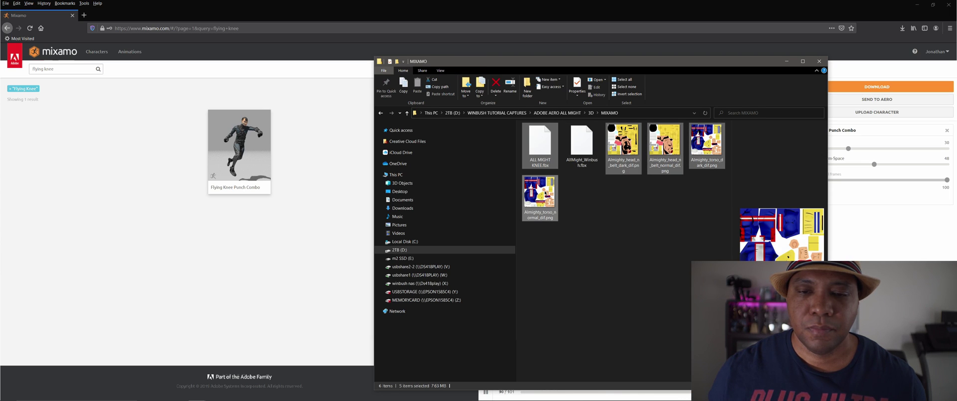
Step: Pack the selected files with 7-Zip into ALL MIGHT KNEE.zip in zip format
right_click(546, 192)
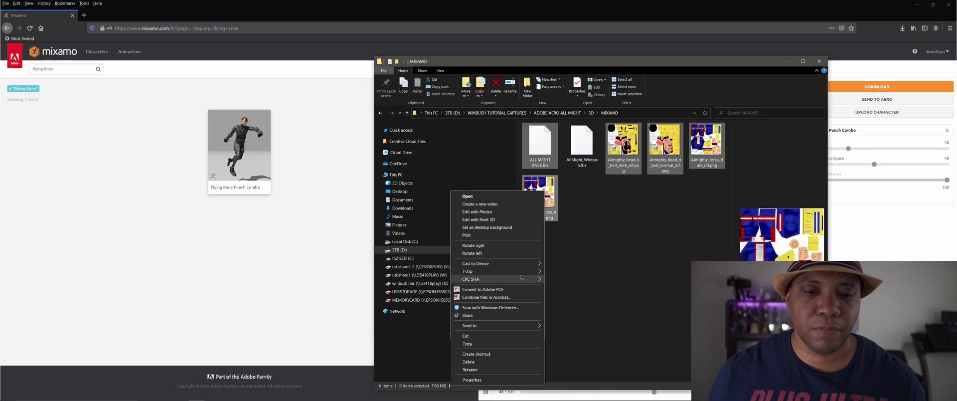
mouse_move(524, 274)
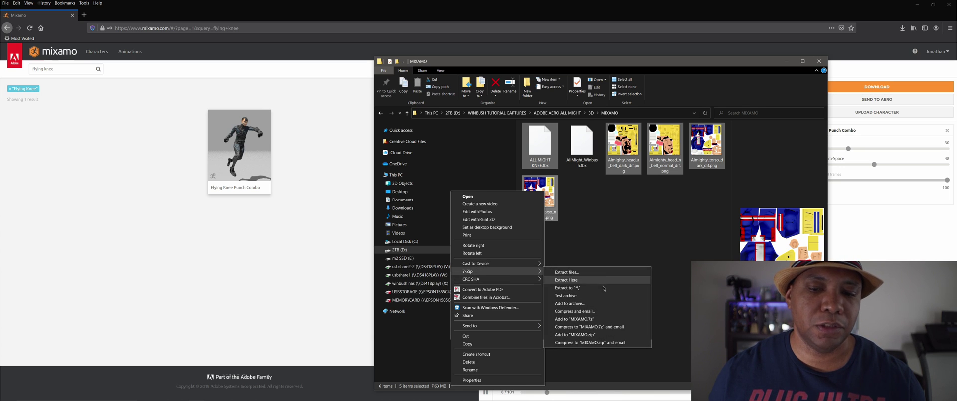
left_click(599, 304)
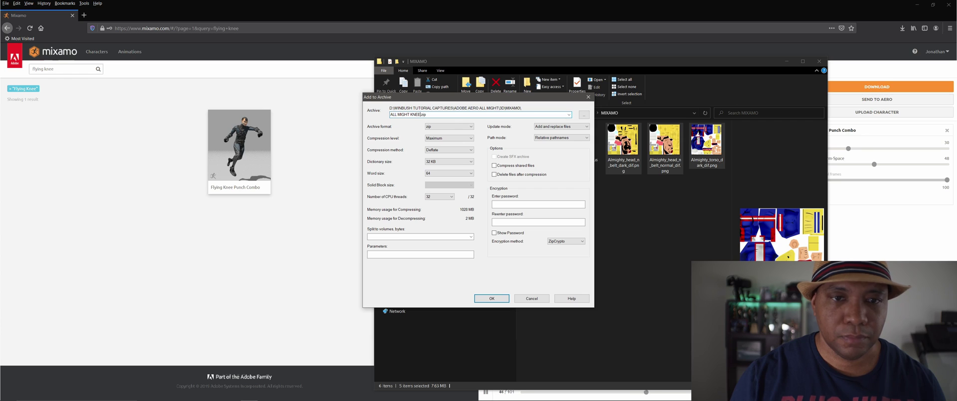
left_click(495, 300)
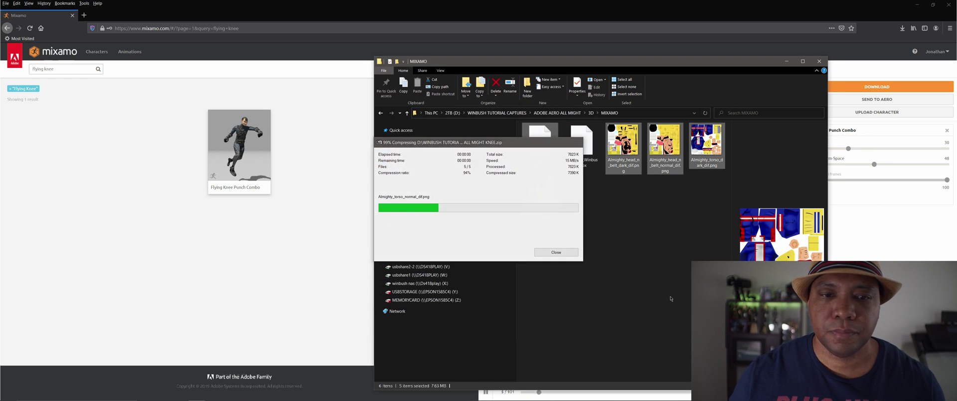
left_click(592, 160)
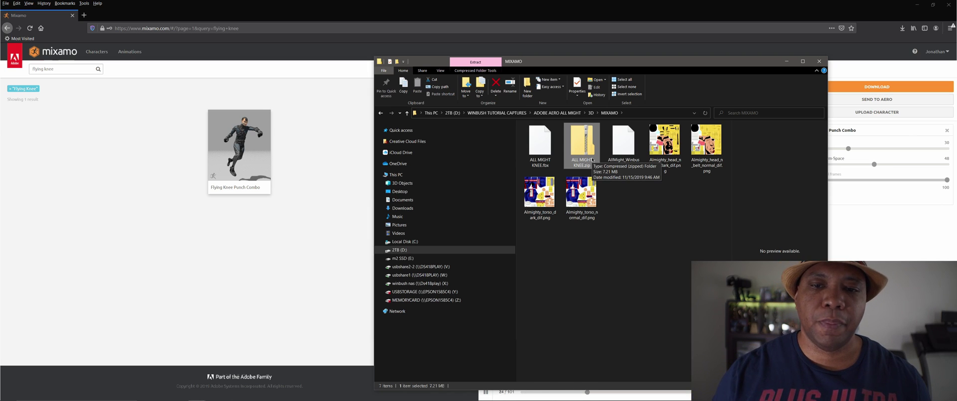
Step: Arrange the MIXAMO and Project Aero File Explorer windows side by side
left_click(547, 151)
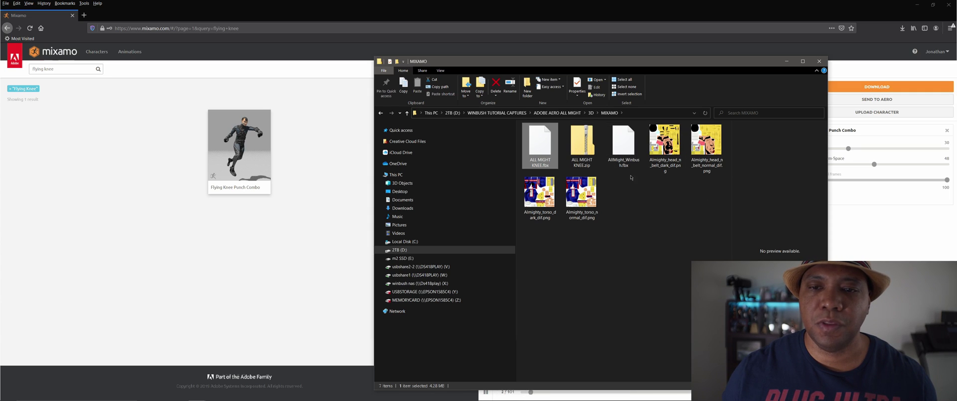
left_click_drag(506, 62, 557, 61)
mouse_move(384, 399)
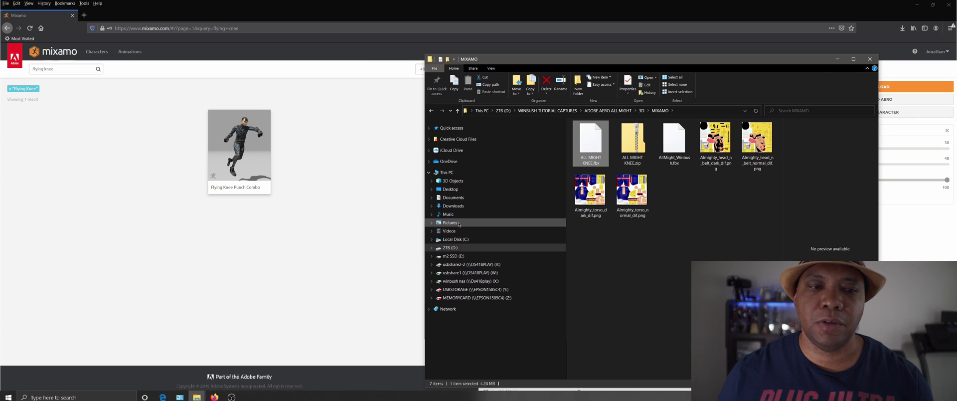
left_click(194, 399)
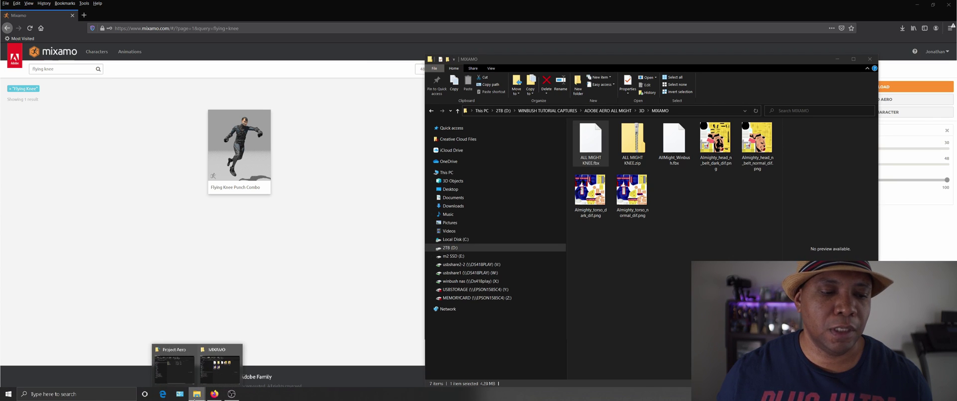
left_click(175, 366)
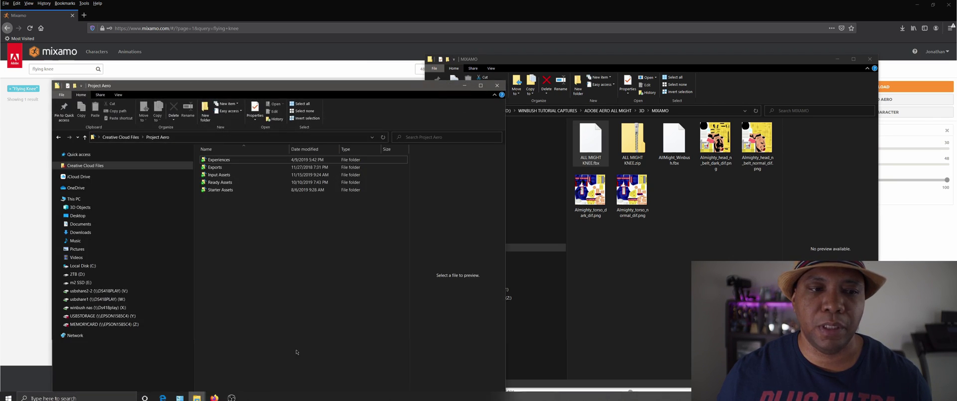
left_click_drag(310, 91, 291, 64)
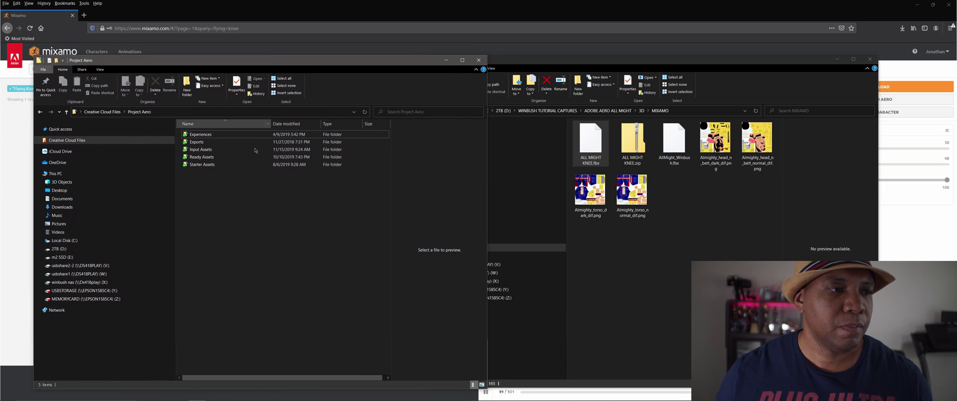
Step: Navigate to Creative Cloud Files > Project Aero > Input Assets
left_click(67, 140)
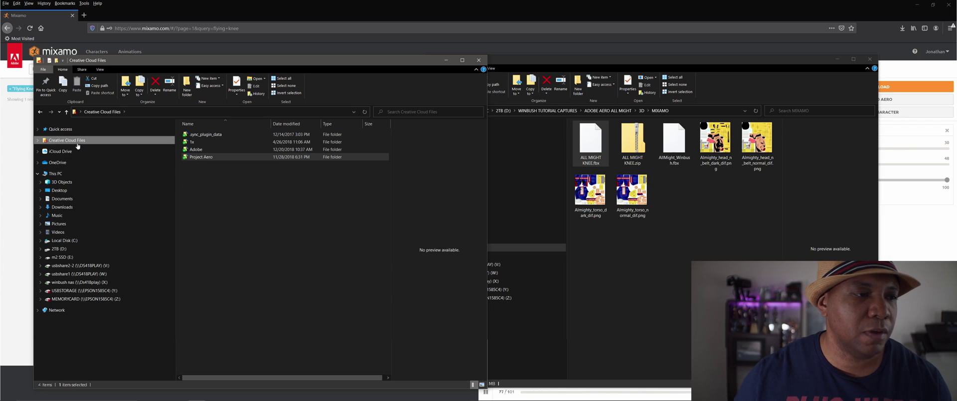
left_click(211, 158)
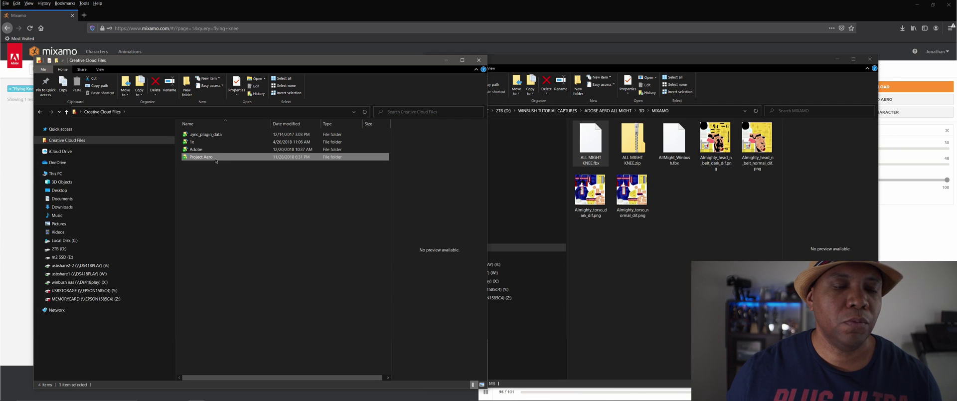
double_click(216, 158)
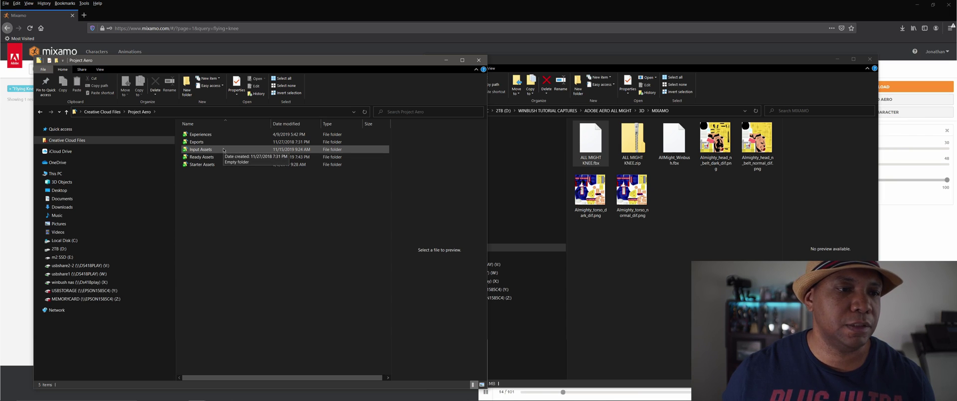
double_click(221, 150)
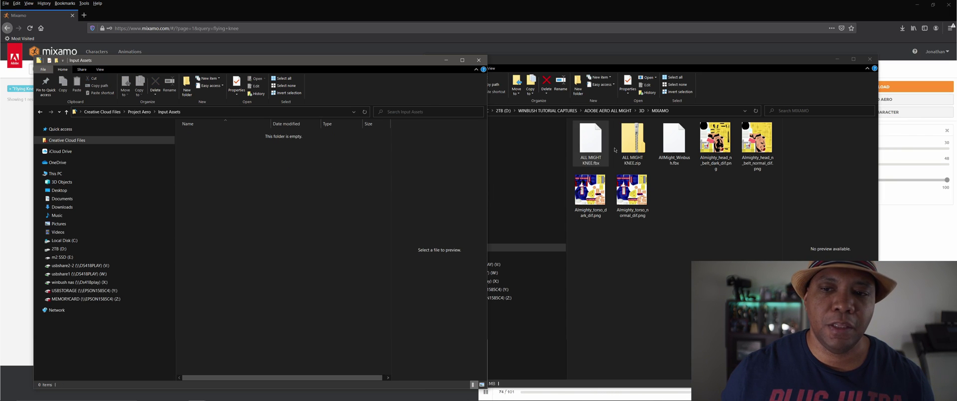
Step: Copy ALL MIGHT KNEE.zip from MIXAMO into Input Assets and show the folder as large icons
left_click(634, 139)
left_click_drag(634, 139, 221, 166)
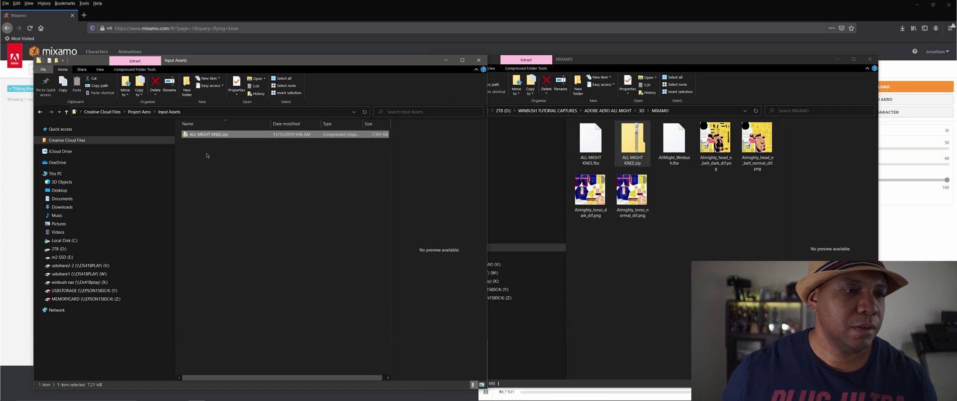
left_click(206, 155)
left_click(191, 134)
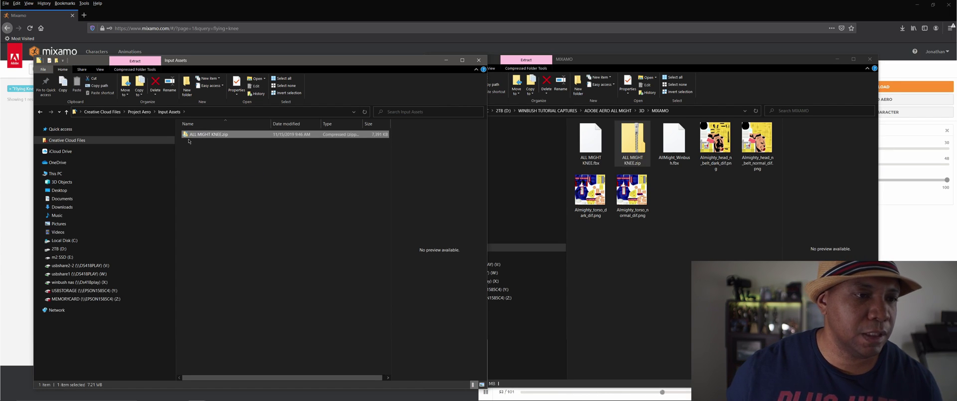
left_click(98, 70)
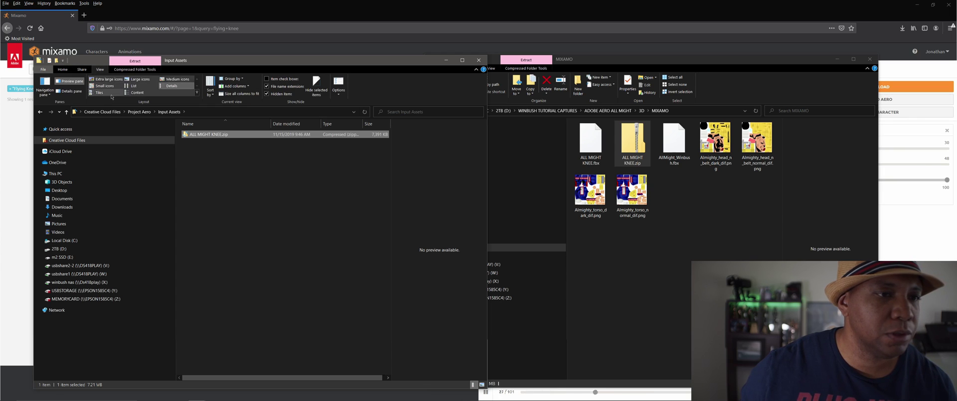
left_click(149, 83)
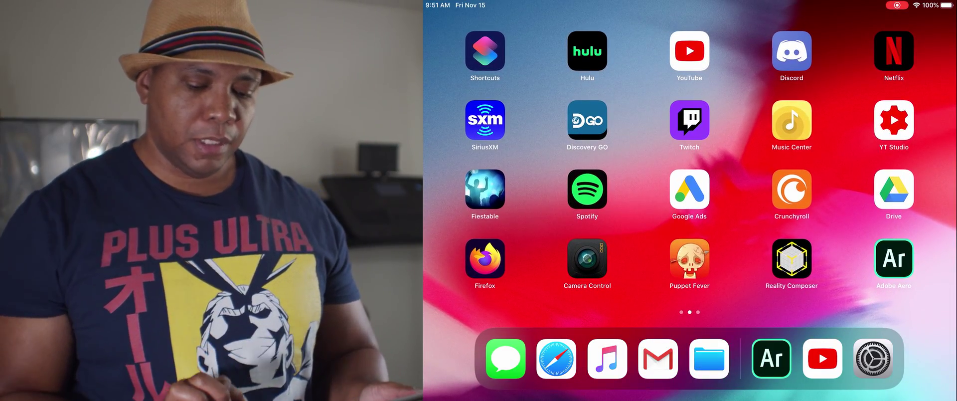
Step: Launch Adobe Aero on the iPad and start a new scene scanning the mouse pad
left_click(894, 258)
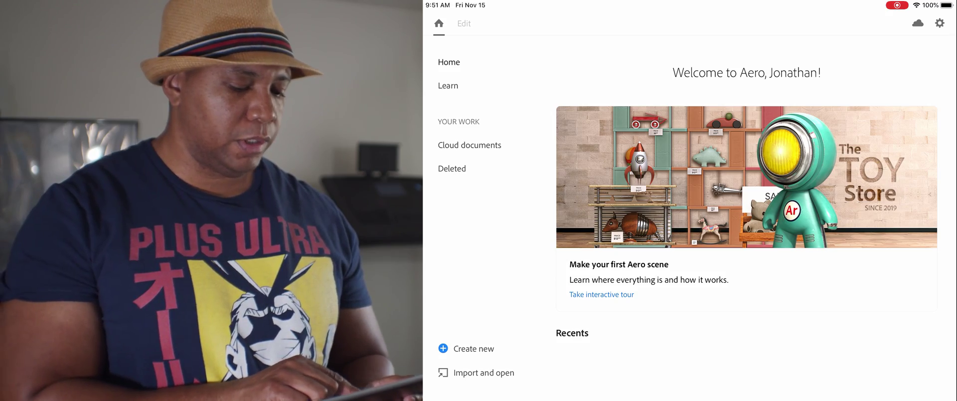
left_click(467, 348)
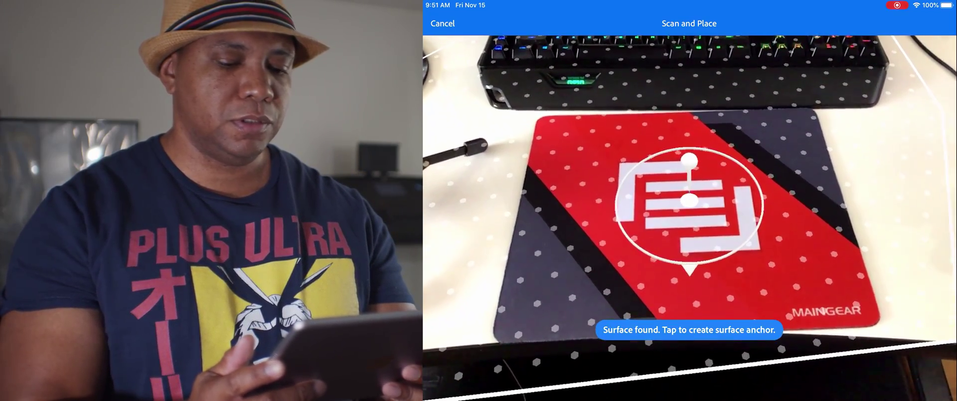
Step: Anchor the Untitled (2) scene on the detected mouse pad surface
left_click(690, 209)
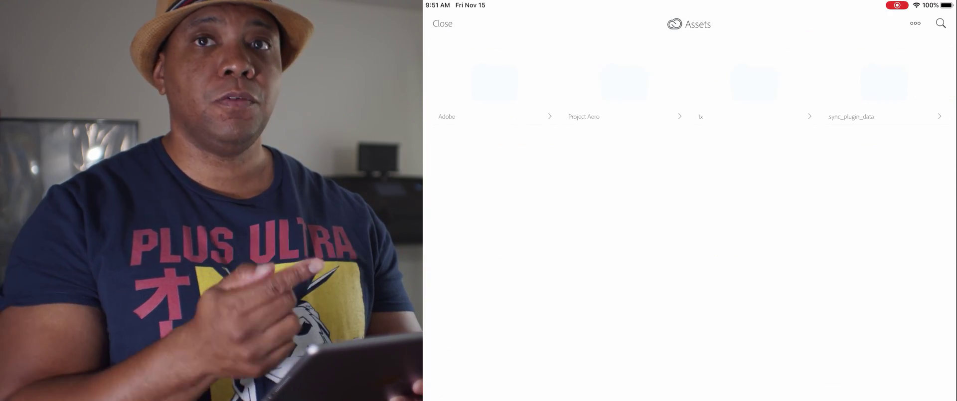
Step: Open ALL MIGHT KNEE.zip from Project Aero > Input Assets in Aero's Creative Cloud browser
left_click(598, 116)
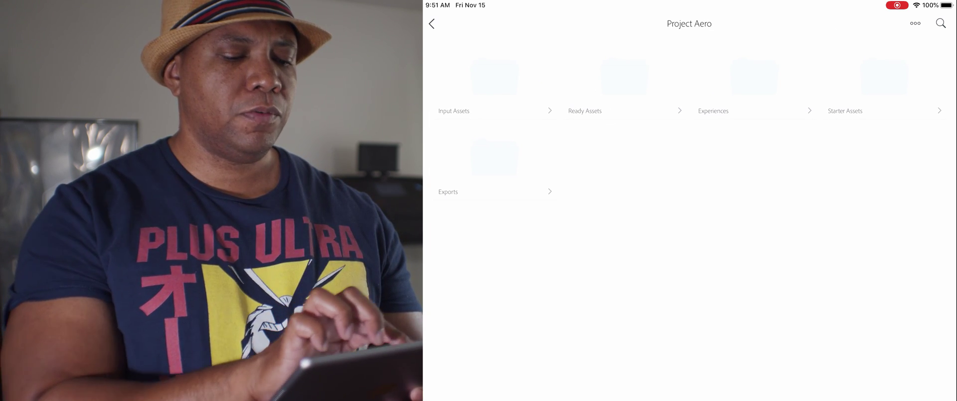
left_click(453, 110)
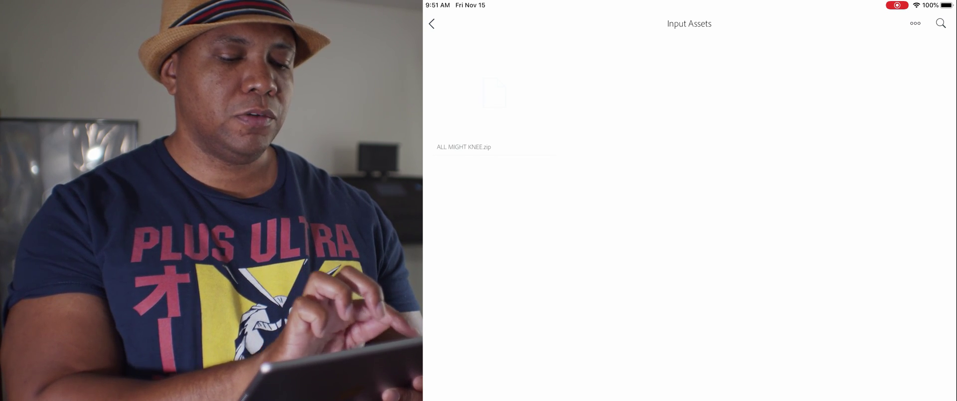
left_click(494, 100)
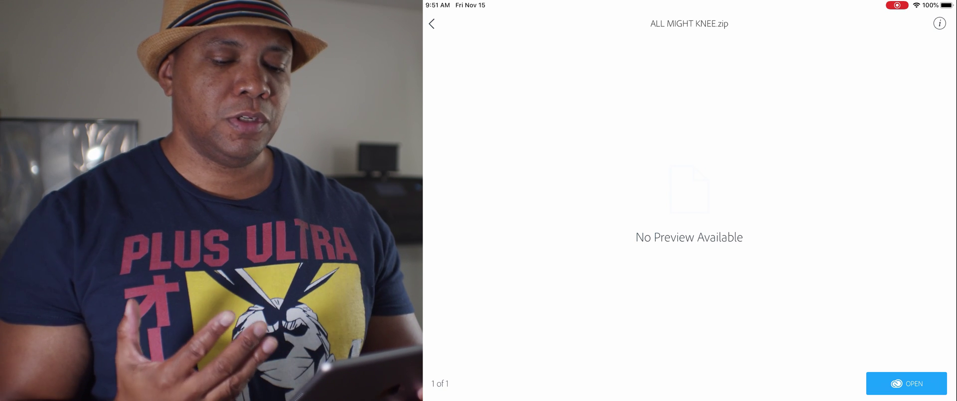